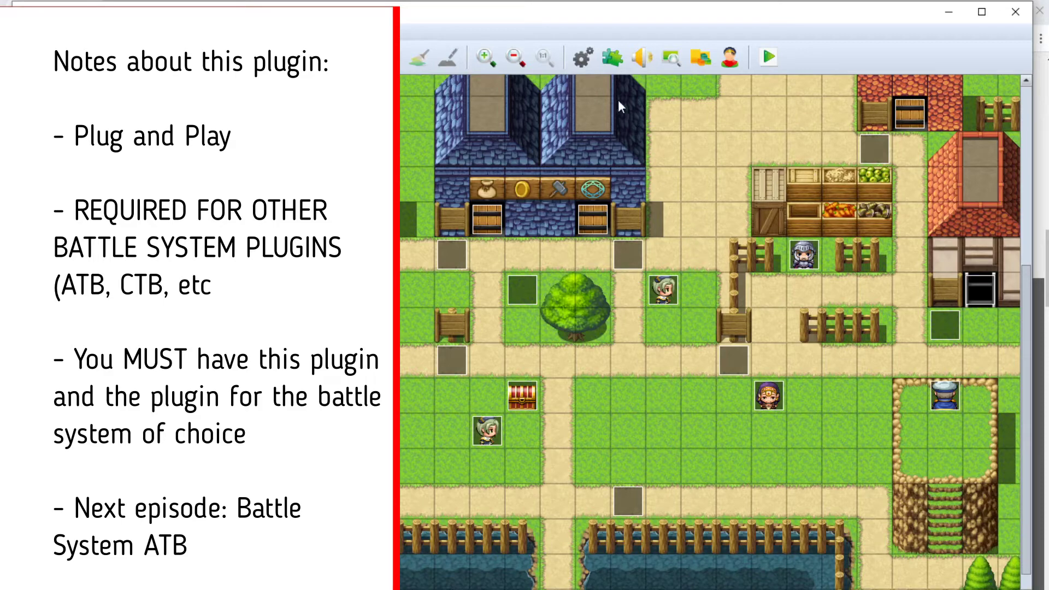
# Locate YEP_BattleEngineCore in the project's plugin list and close the list
pyautogui.click(611, 60)
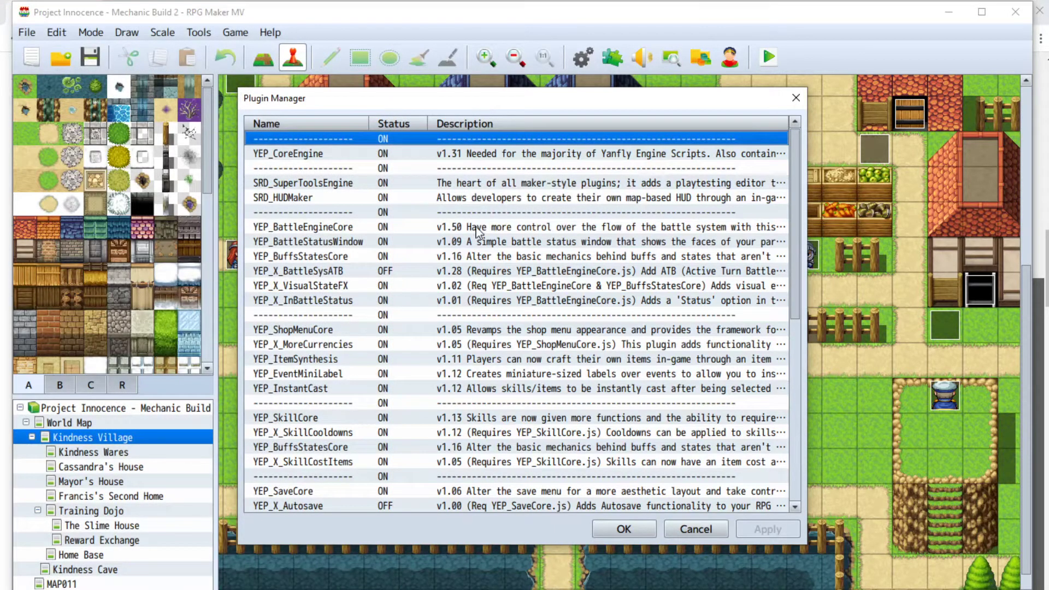
pyautogui.click(478, 228)
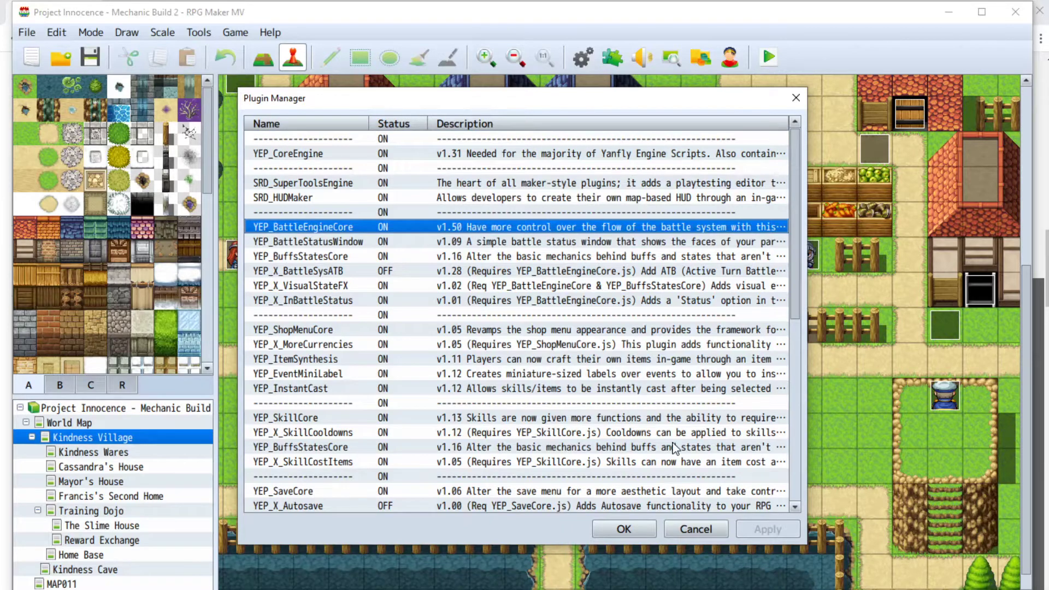
pyautogui.click(625, 527)
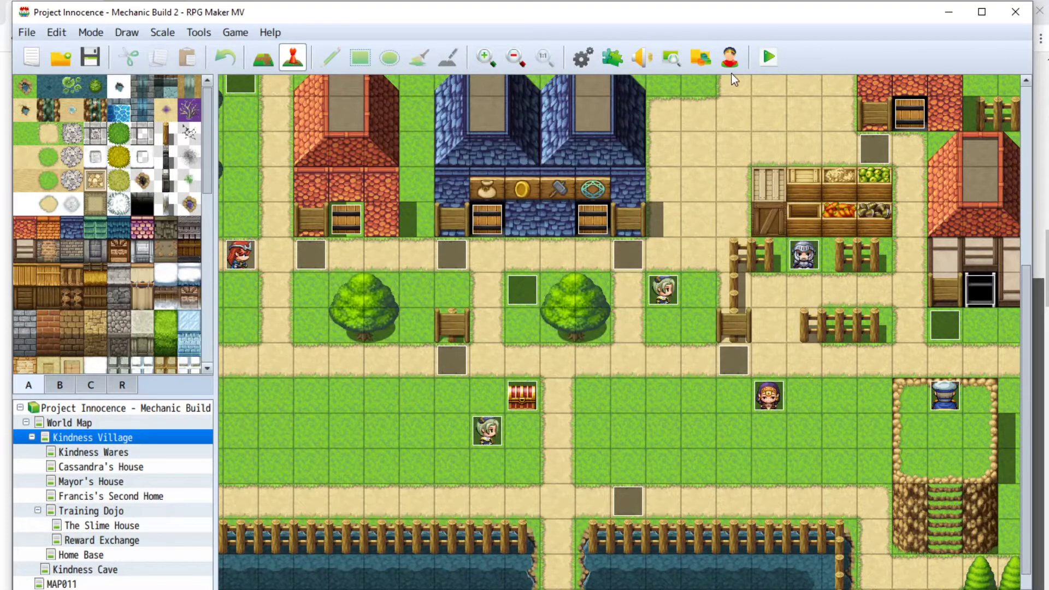
# Start a playtest of the project and enter the game from its title screen
pyautogui.click(772, 54)
pyautogui.click(458, 344)
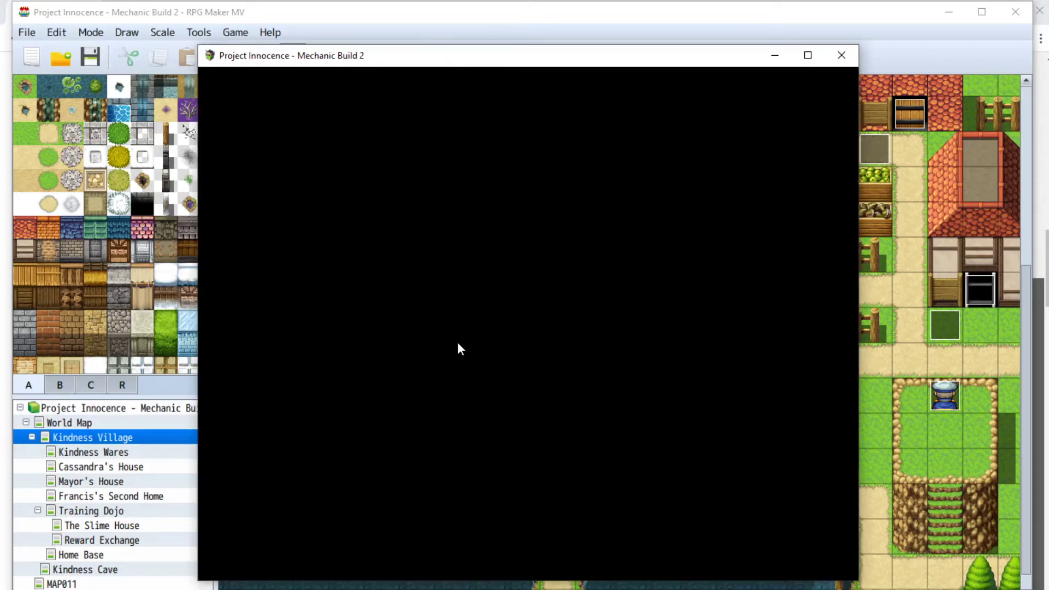
pyautogui.press('Return')
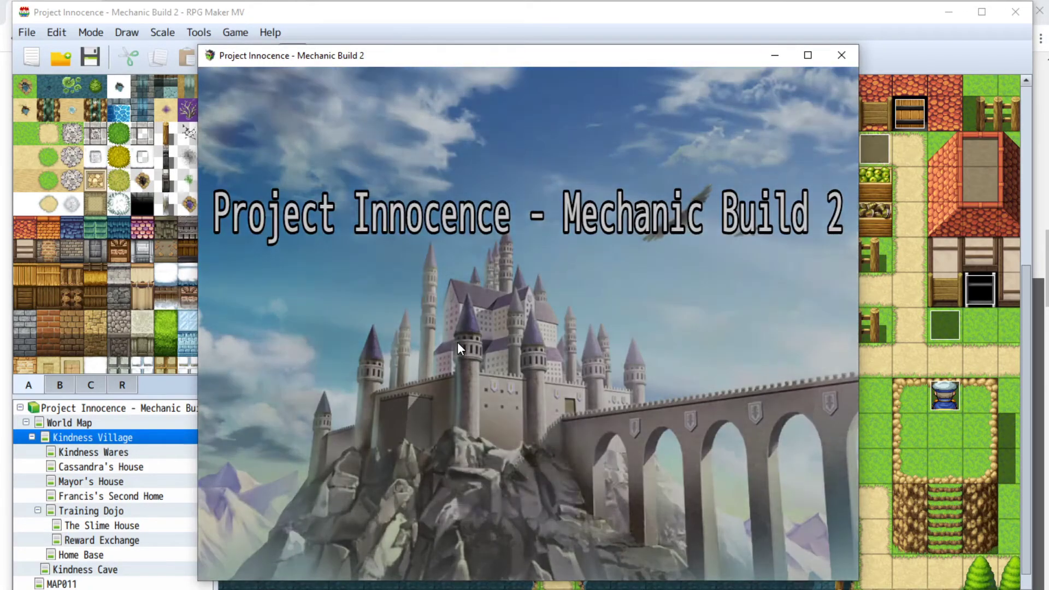
# Walk the character around the world map until a random battle starts
pyautogui.press('Right')
pyautogui.press('Up')
pyautogui.press('Right')
pyautogui.press('Down')
pyautogui.press('Right')
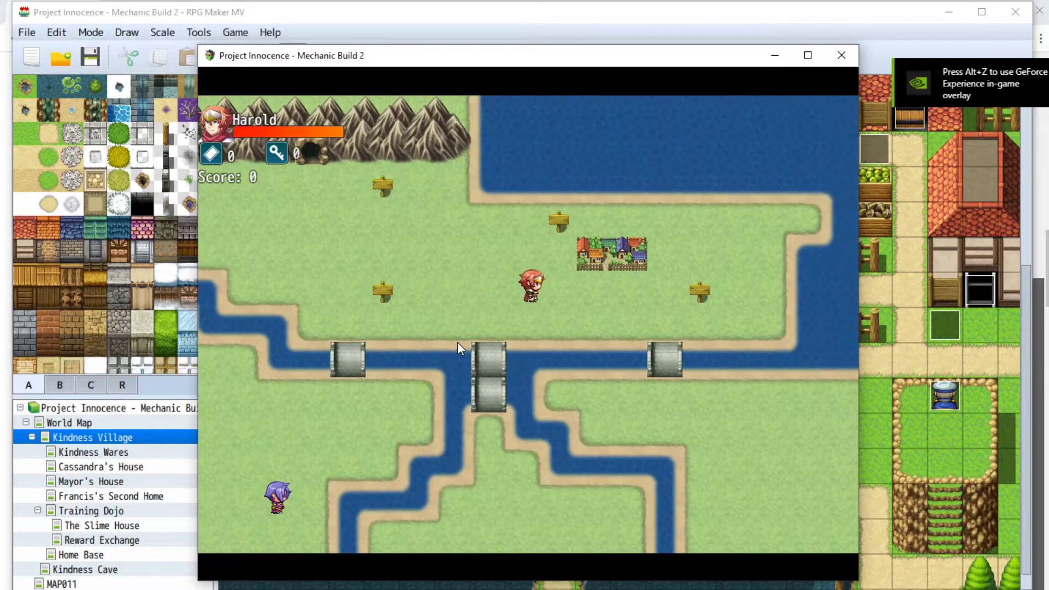
pyautogui.press('Down')
pyautogui.press('Right')
pyautogui.press('Down')
pyautogui.press('Right')
pyautogui.press('Up')
pyautogui.press('Left')
pyautogui.press('Left')
pyautogui.press('Down')
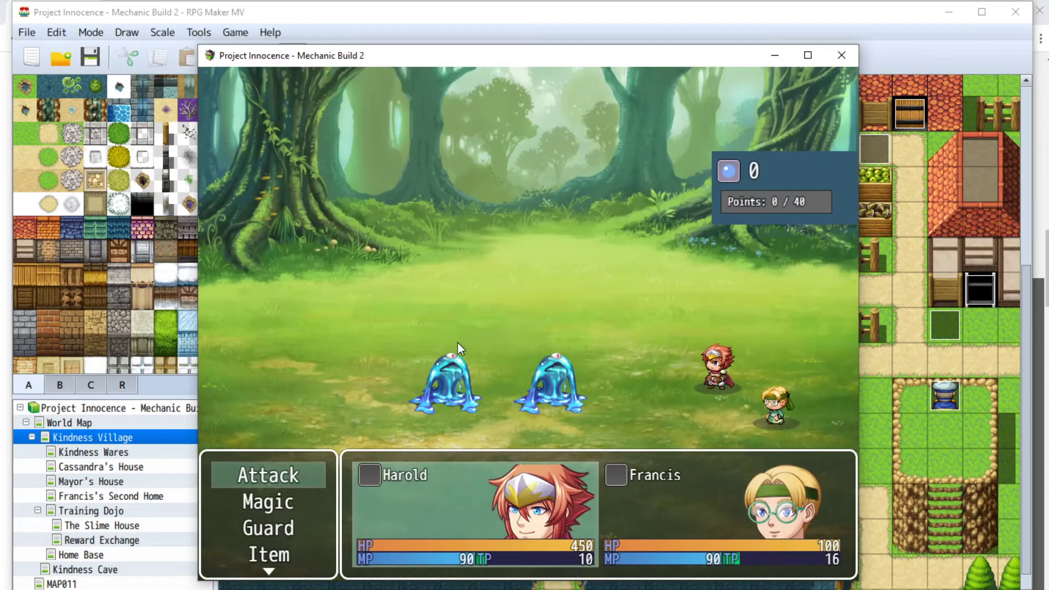
# Play one battle turn using Attack on Slime B, and end the playtest
pyautogui.press('Return')
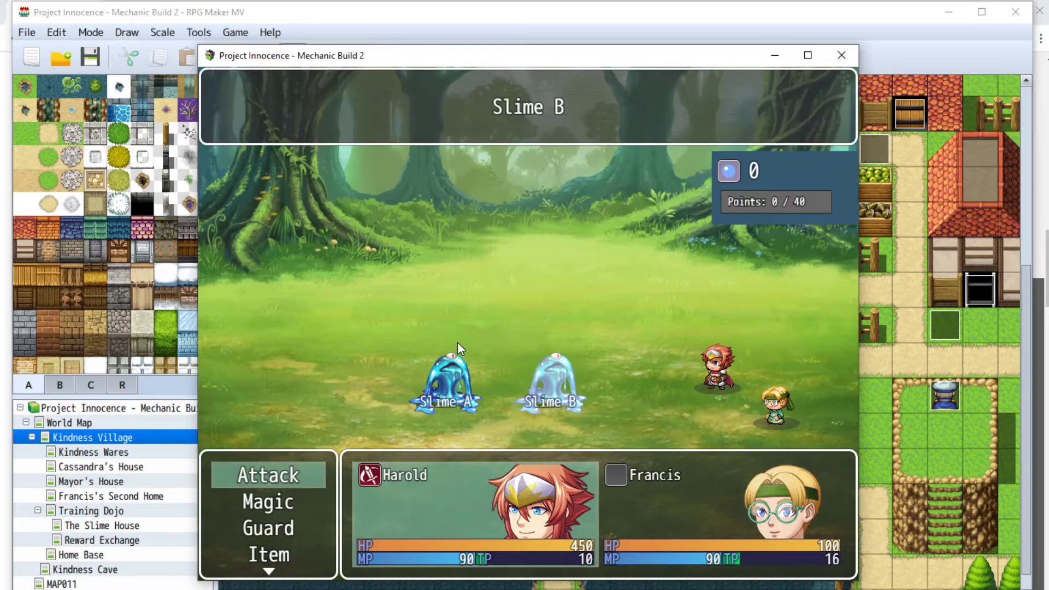
pyautogui.press('Return')
pyautogui.press('Return')
pyautogui.press('Return')
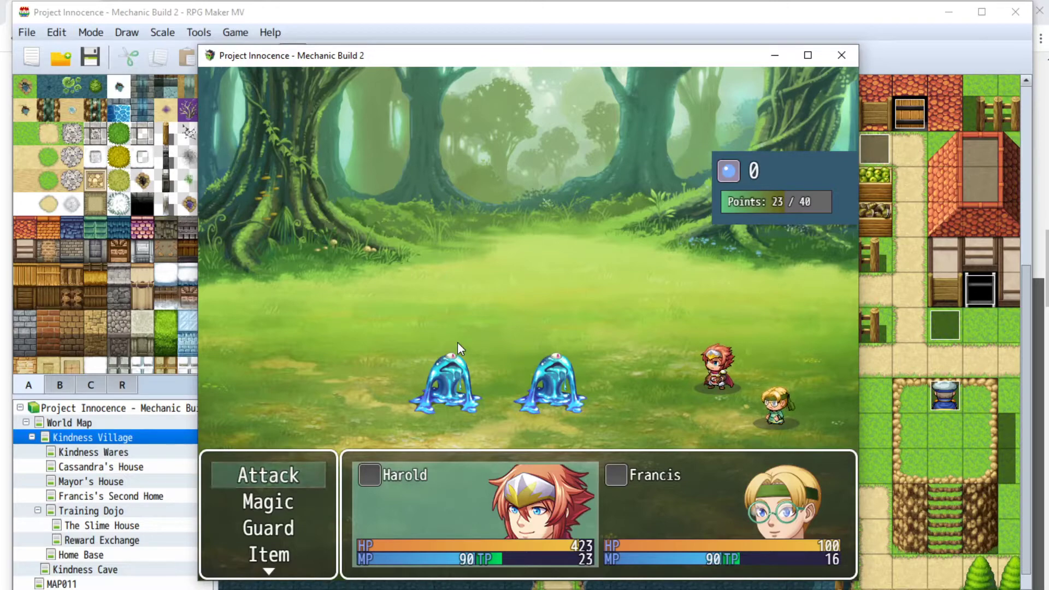
pyautogui.click(832, 64)
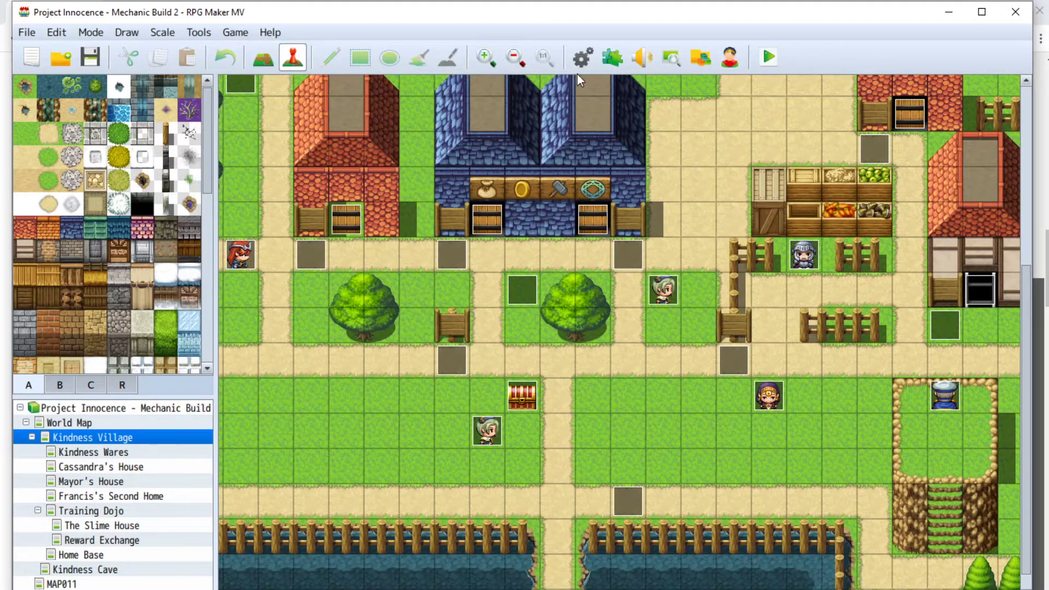
# Open the YEP_BattleEngineCore plugin settings and read the Battle Messages help, highlighting the <Display Text: x> notetag
pyautogui.click(612, 57)
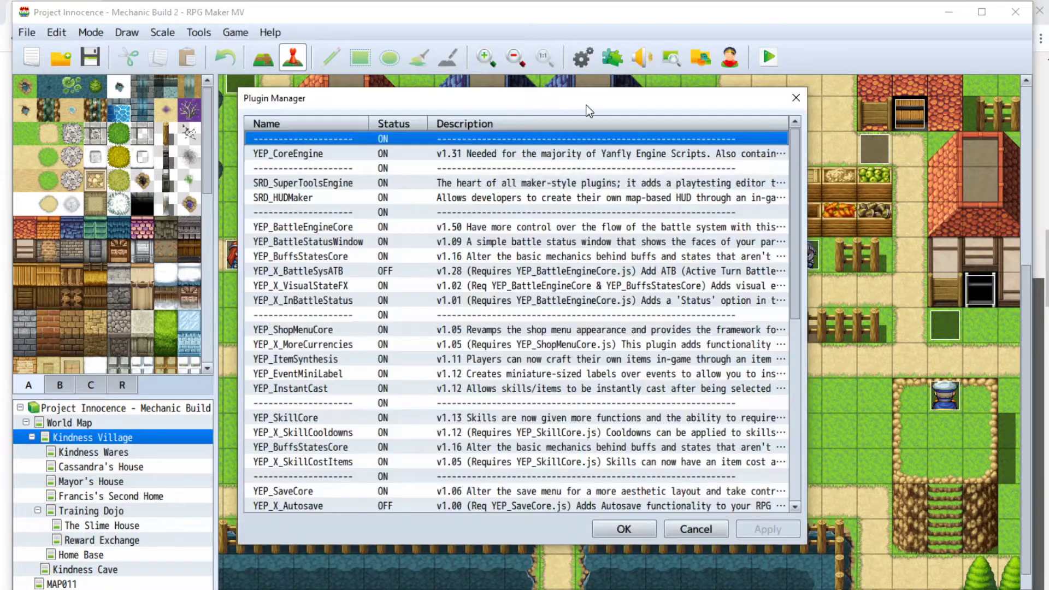
pyautogui.doubleClick(456, 227)
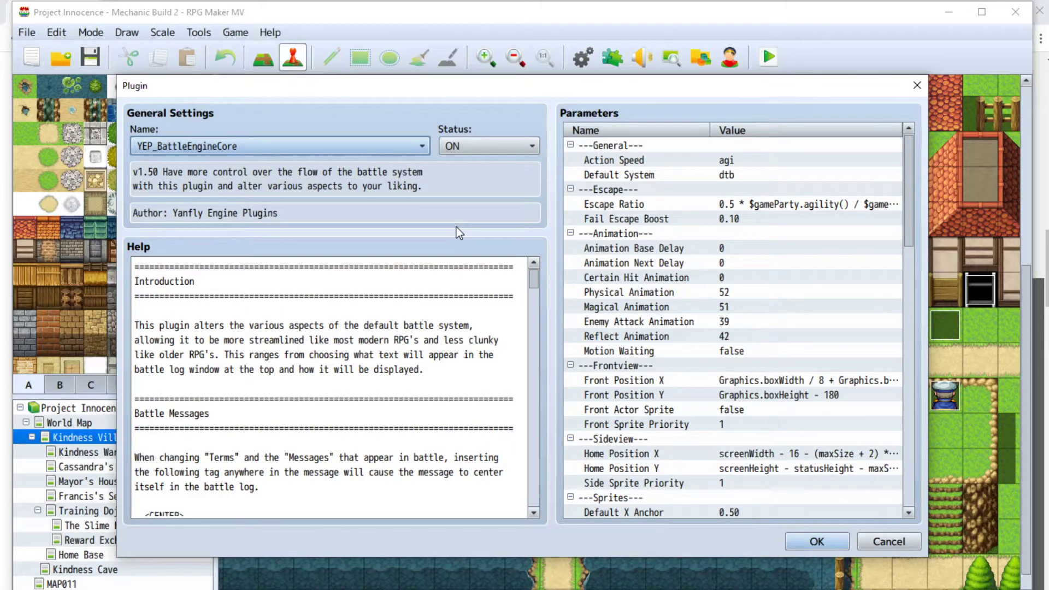
pyautogui.scroll(-2, 273, 418)
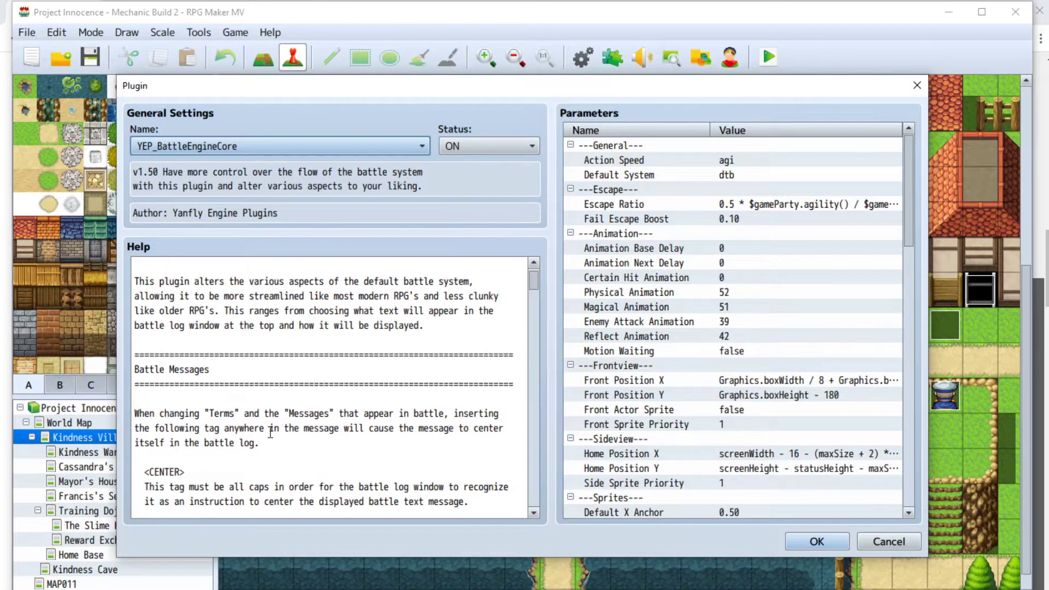
pyautogui.scroll(-3, 227, 392)
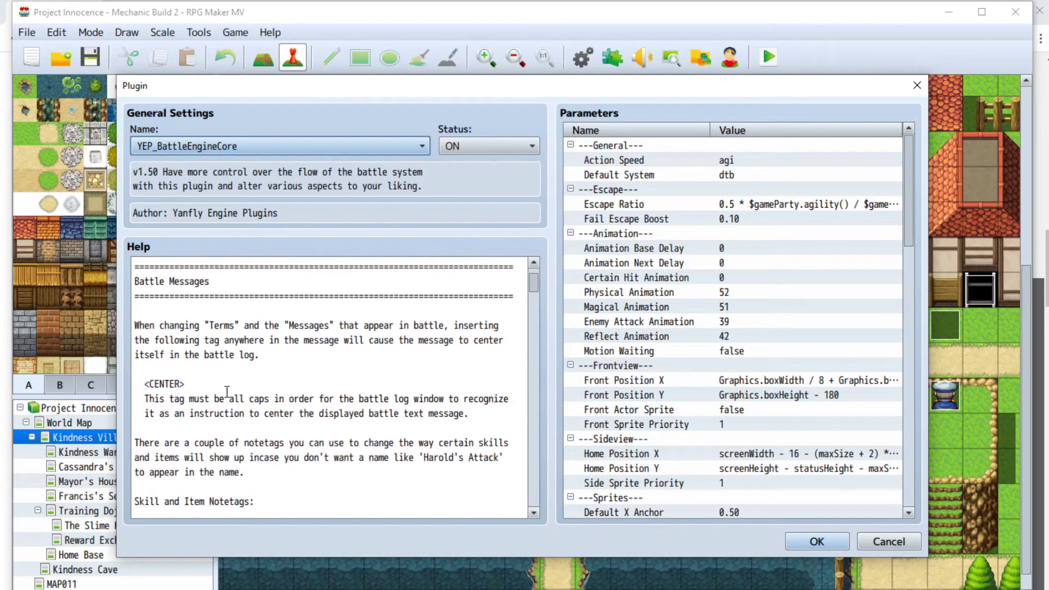
pyautogui.scroll(-2, 226, 392)
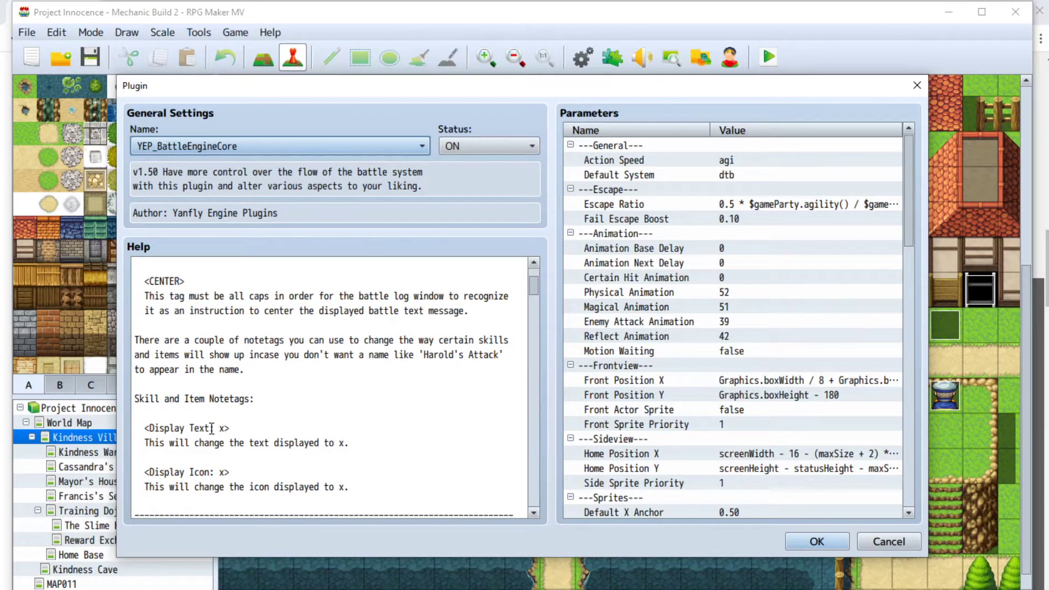
pyautogui.moveTo(143, 428); pyautogui.dragTo(234, 430)
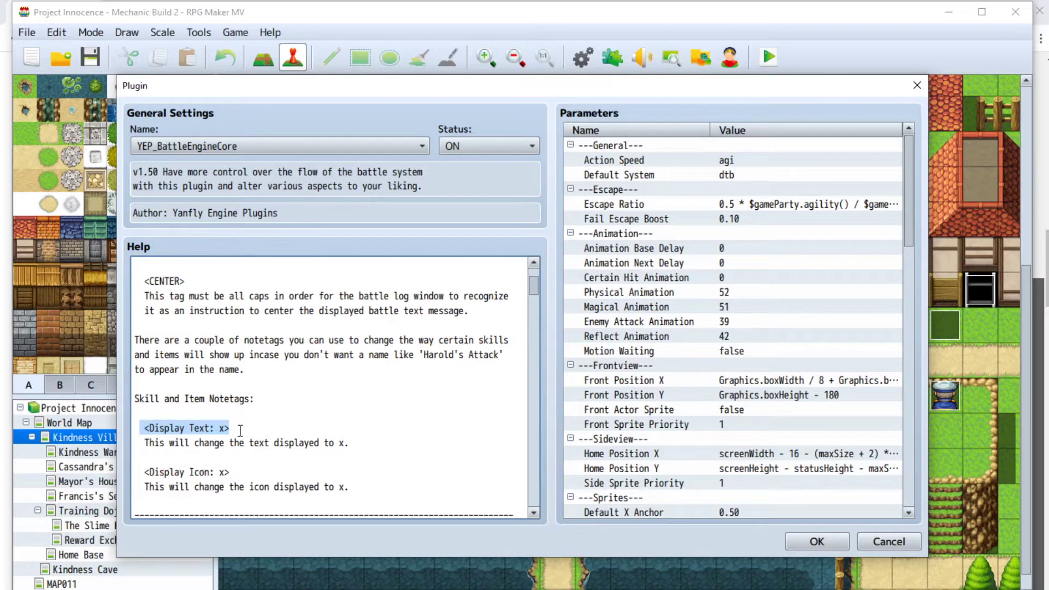
# Read the plugin help on Battle Windows, Battle Order, Multiple Hits, Popup Revamp and Common Events
pyautogui.scroll(-5, 240, 434)
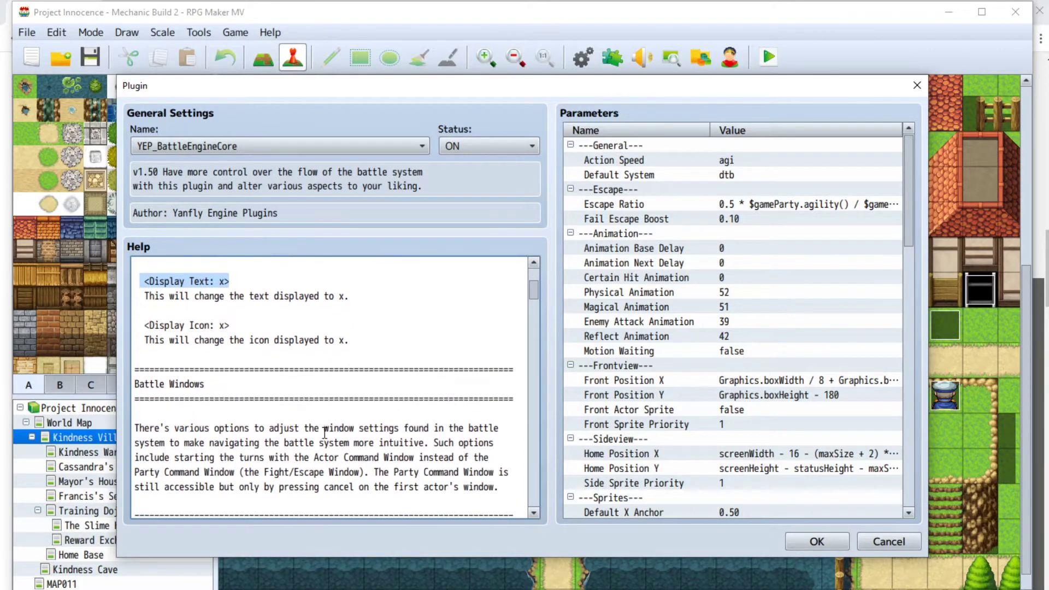
pyautogui.scroll(-5, 337, 416)
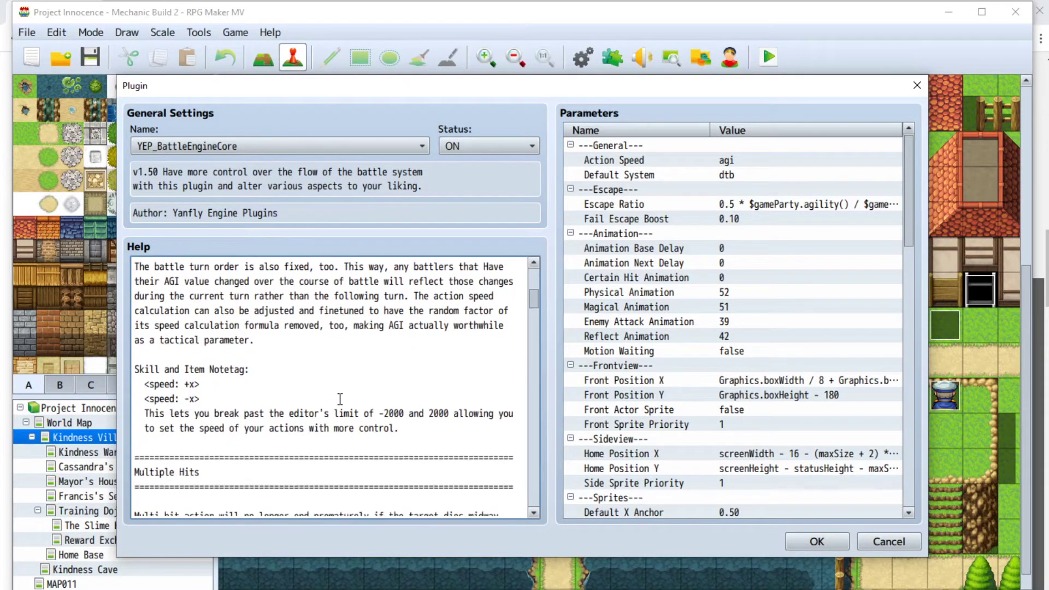
pyautogui.scroll(1, 339, 399)
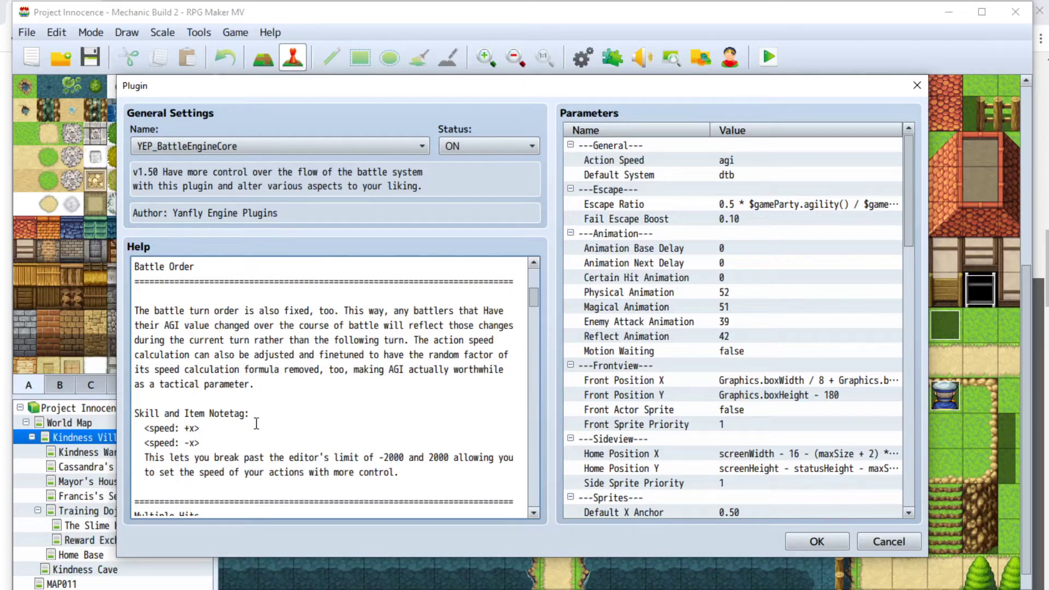
pyautogui.scroll(-2, 263, 386)
pyautogui.scroll(1, 262, 386)
pyautogui.scroll(1, 263, 386)
pyautogui.scroll(-3, 267, 386)
pyautogui.scroll(-7, 270, 386)
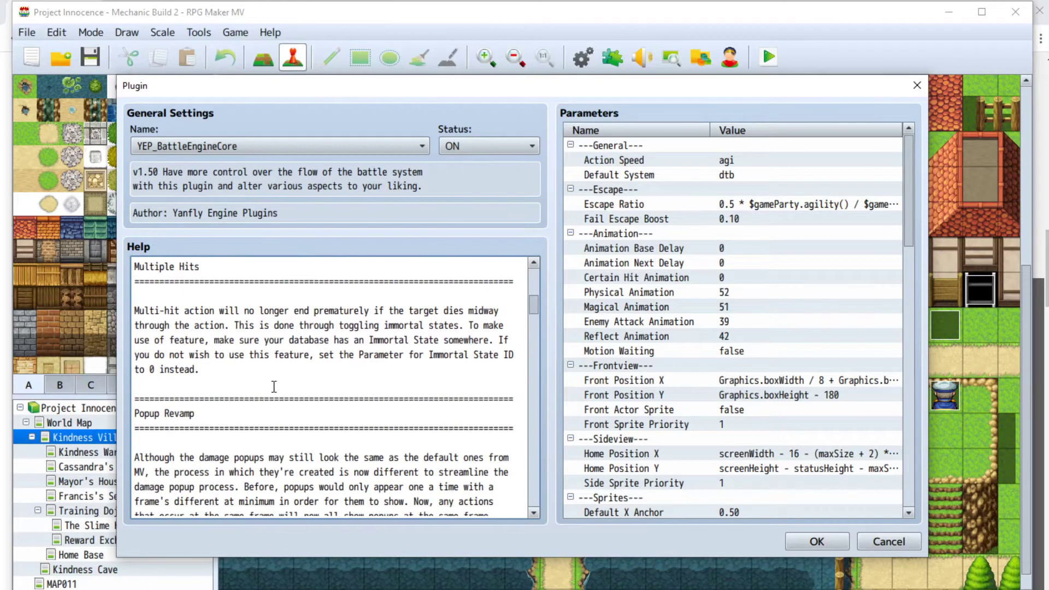
pyautogui.scroll(-1, 288, 380)
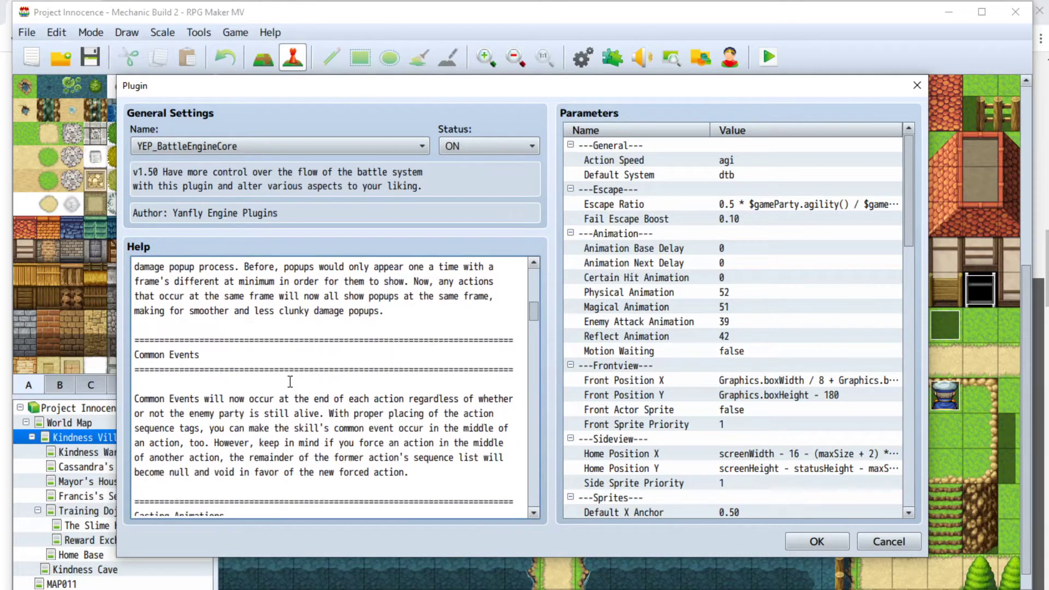
pyautogui.scroll(2, 416, 397)
pyautogui.scroll(1, 432, 388)
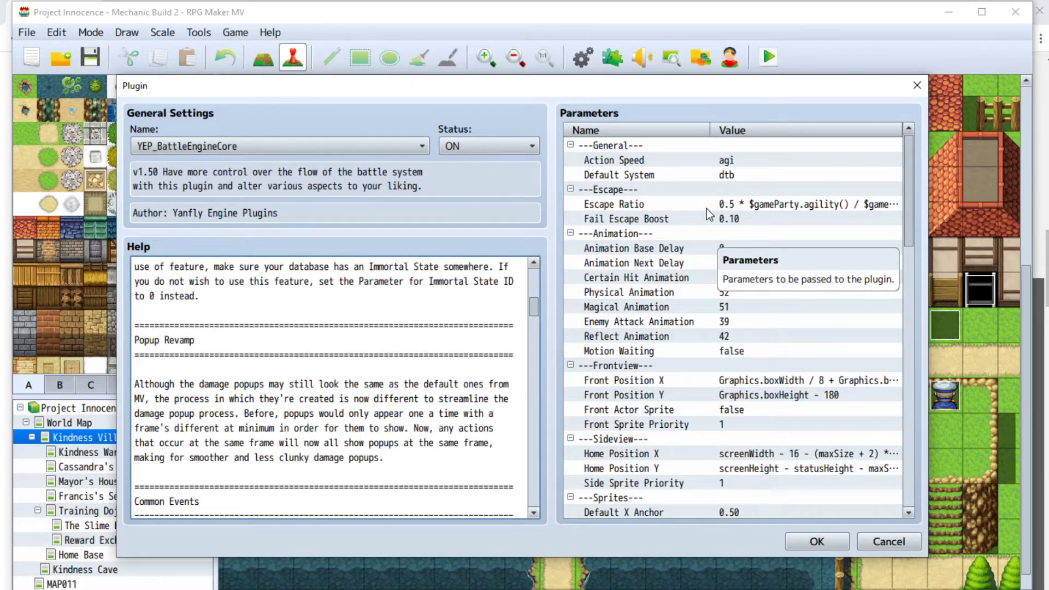
# Examine the plugin's general parameters Action Speed and Default System, dismissing the desktop notification
pyautogui.click(700, 175)
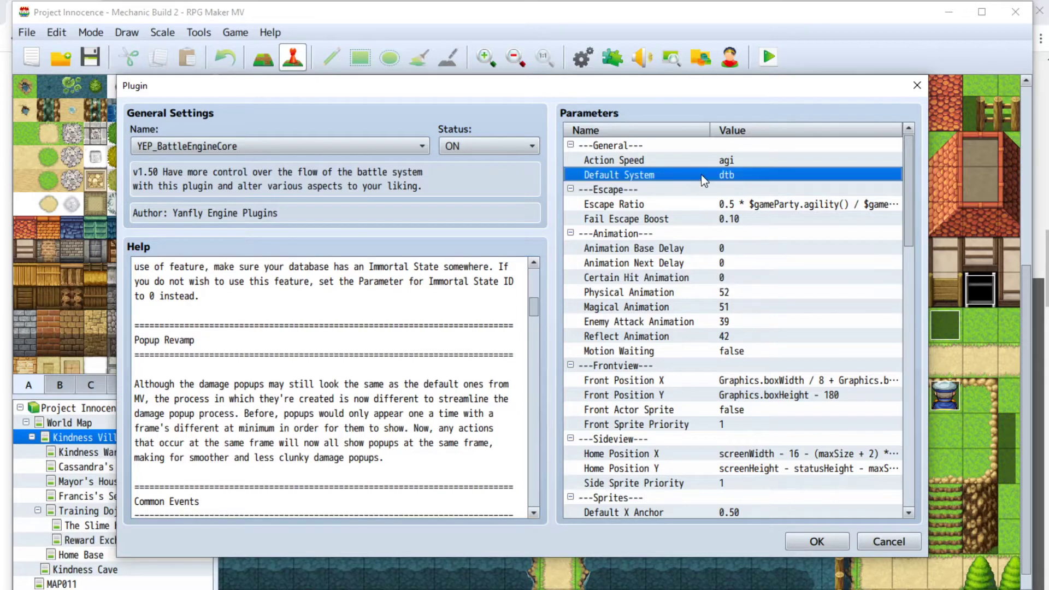
pyautogui.click(703, 160)
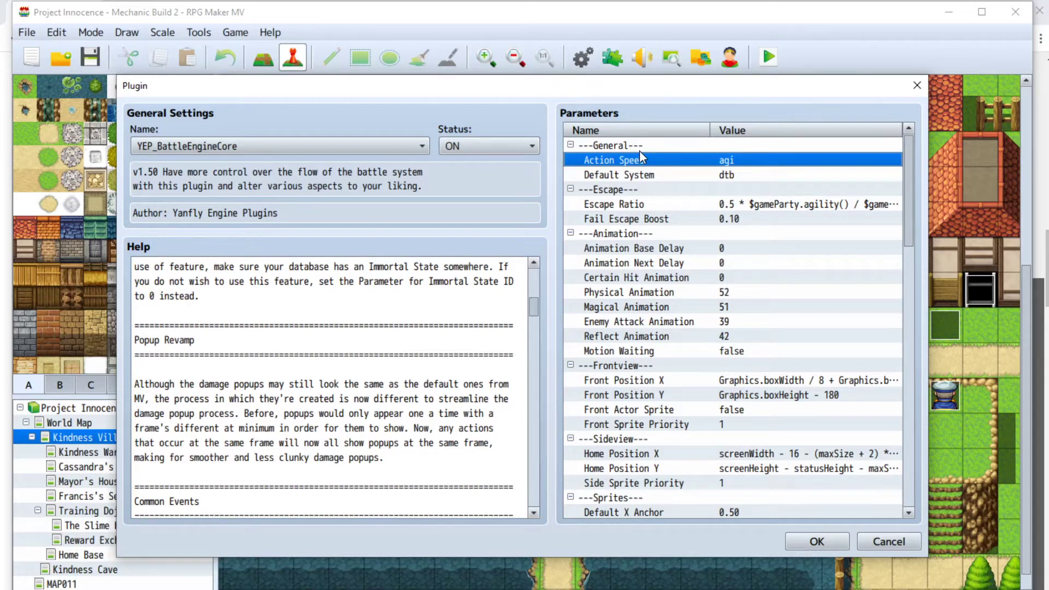
pyautogui.click(675, 176)
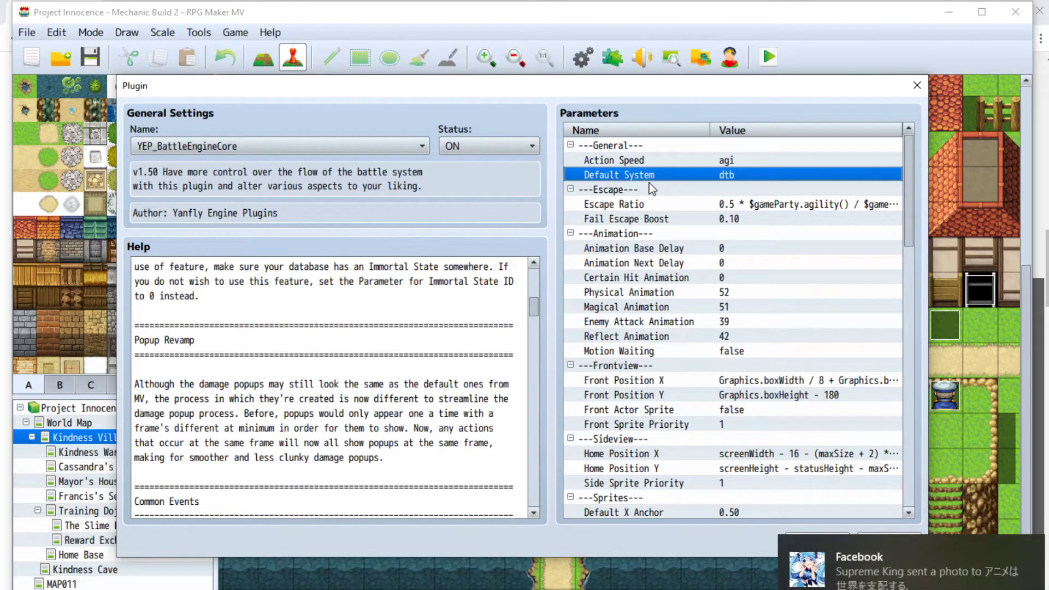
pyautogui.moveTo(903, 560); pyautogui.dragTo(1005, 558)
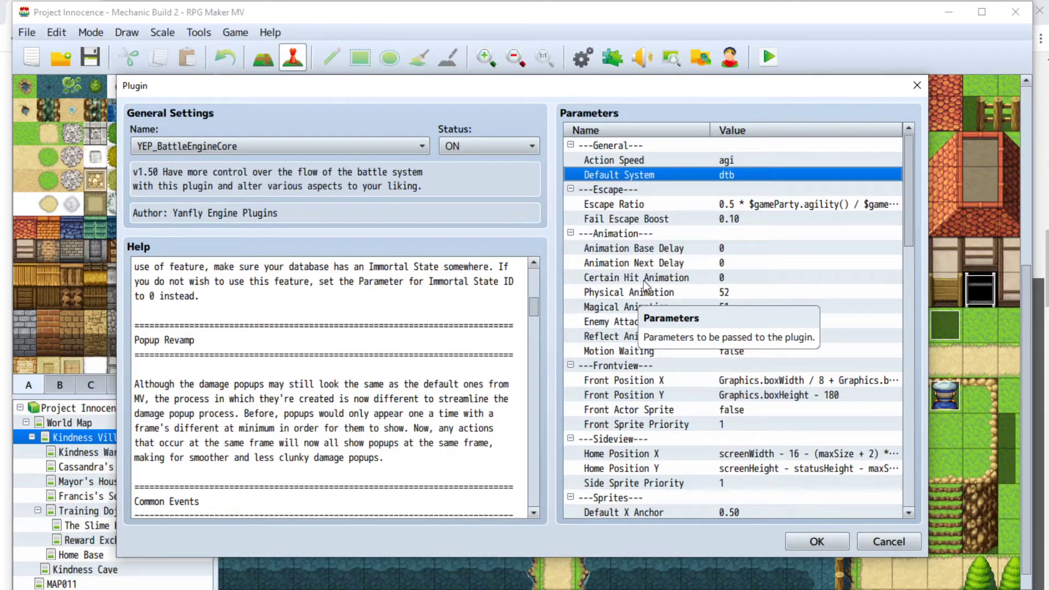
# Review the plugin's Animation, Frontview, Sideview and Sprites parameters
pyautogui.scroll(-1, 667, 264)
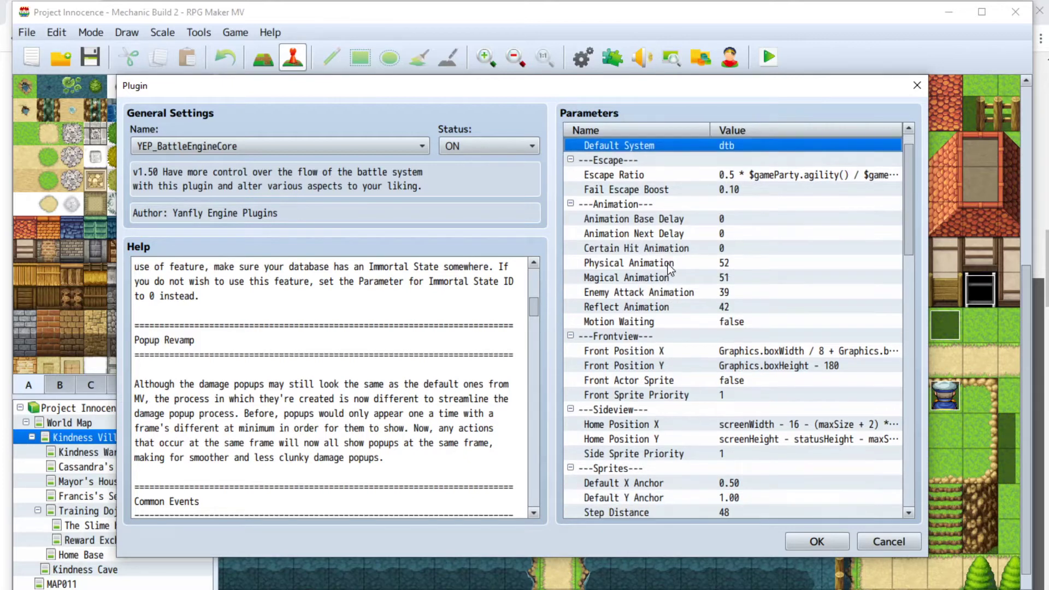
pyautogui.click(621, 205)
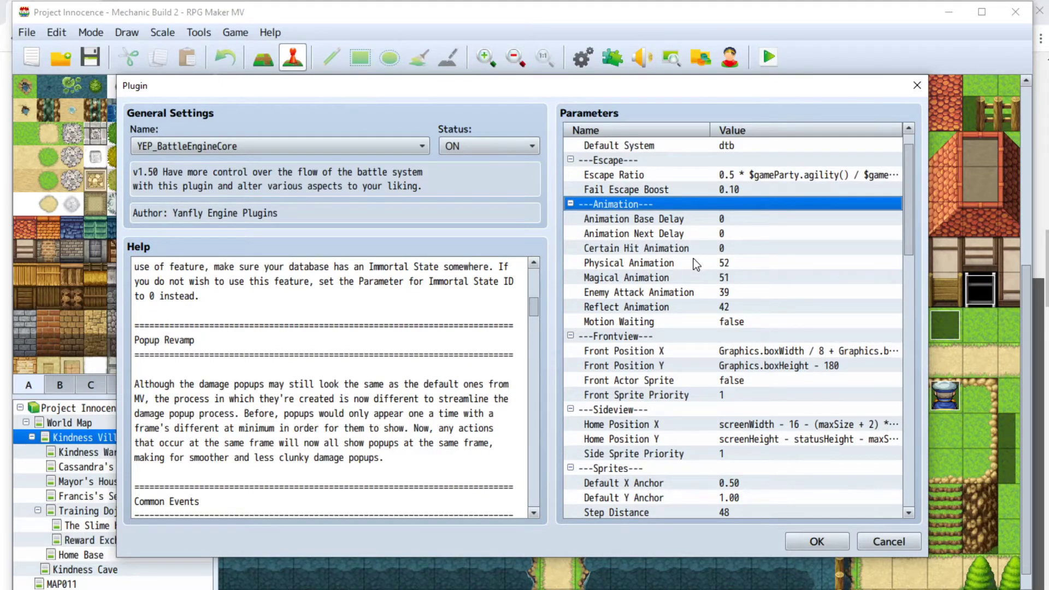
pyautogui.scroll(-2, 694, 256)
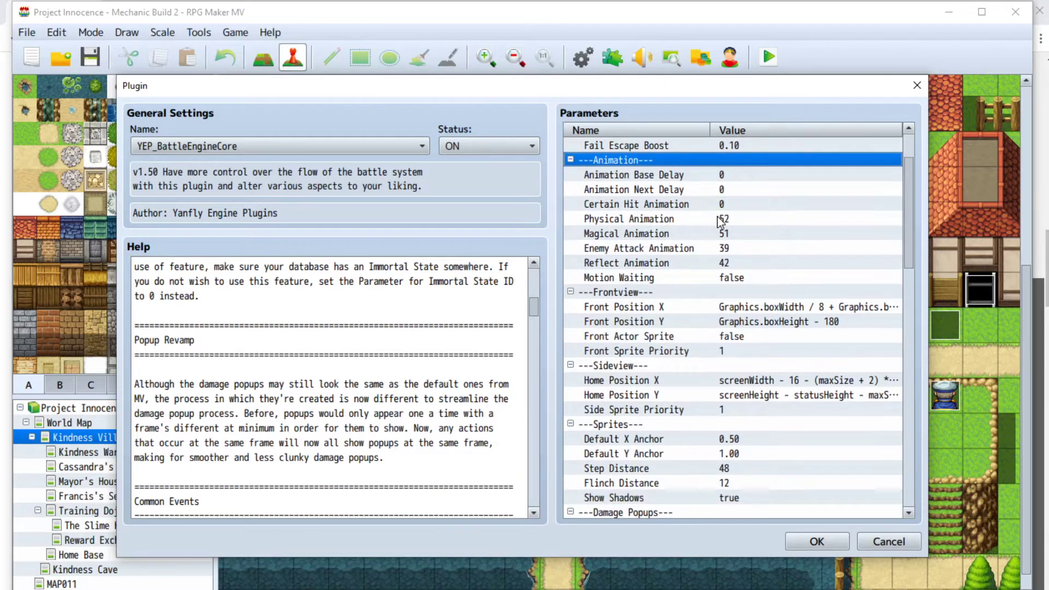
pyautogui.scroll(-1, 720, 220)
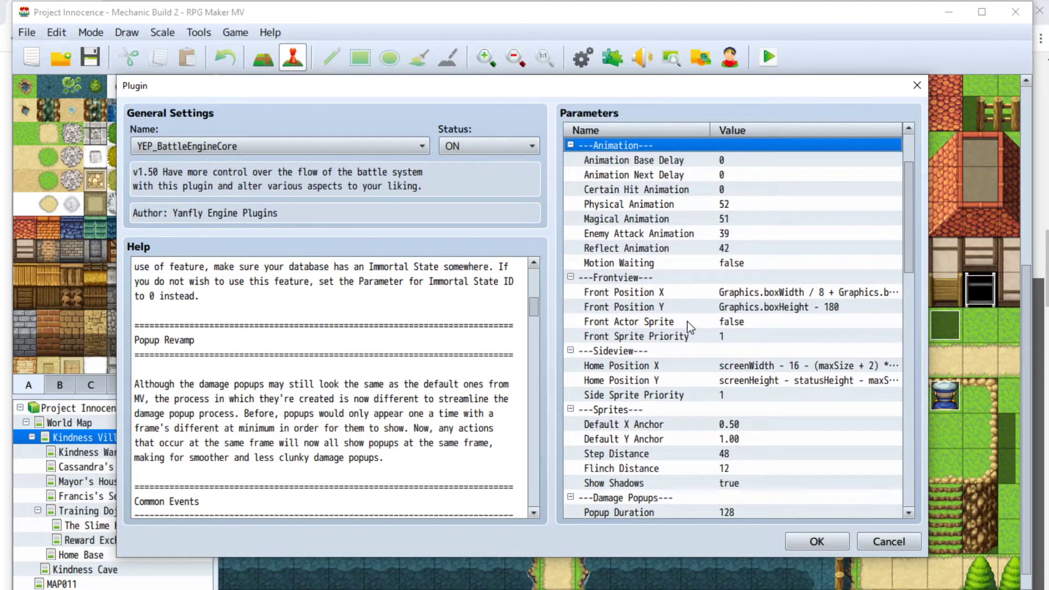
pyautogui.scroll(-3, 693, 307)
pyautogui.scroll(-2, 698, 295)
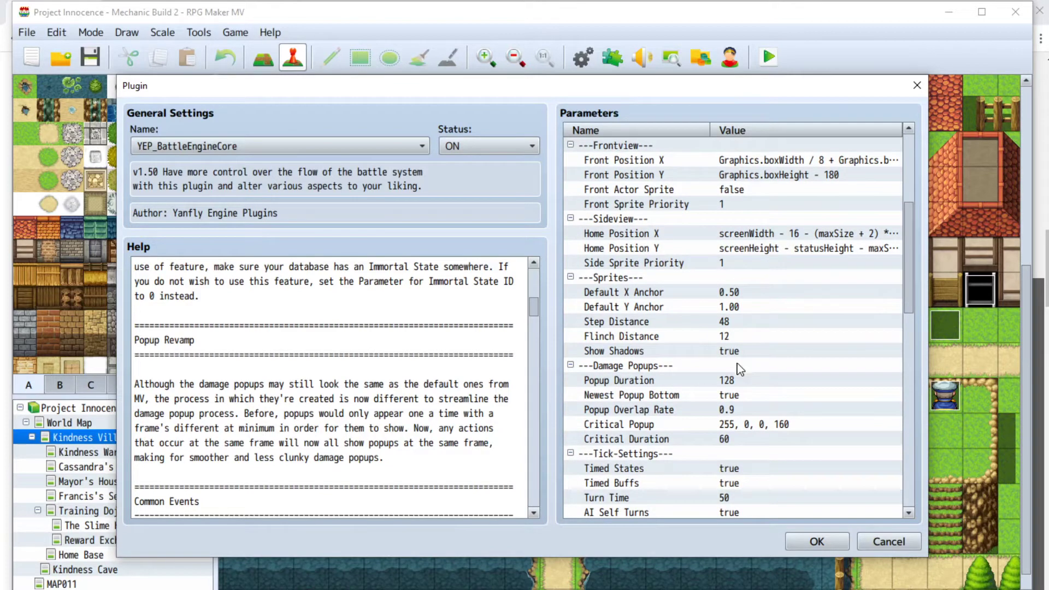
# Examine the Damage Popups parameters, including Popup Duration, and continue to the Tick-Settings and Window Settings groups
pyautogui.click(635, 365)
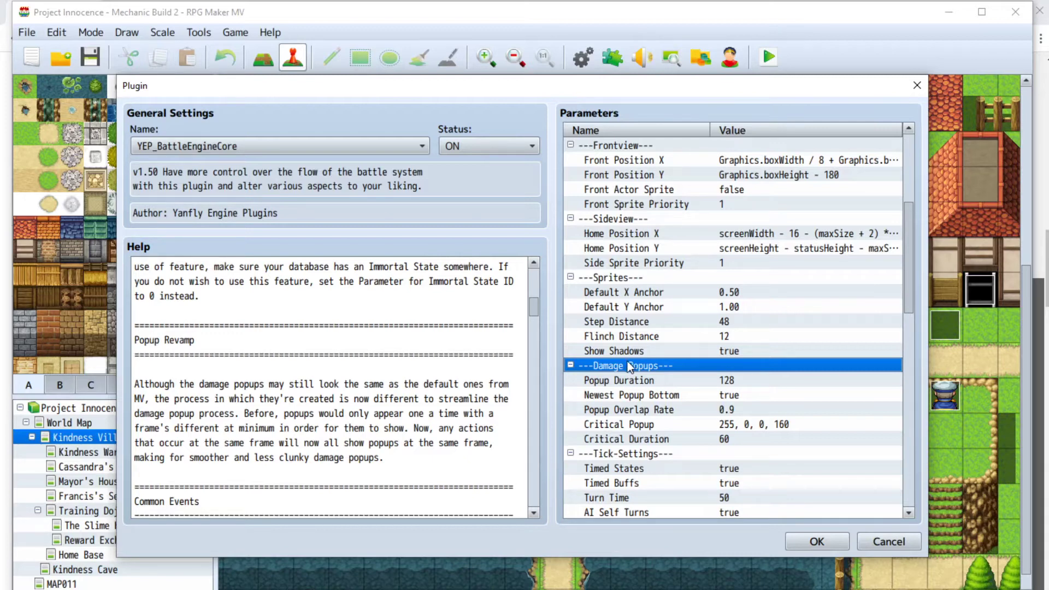
pyautogui.click(645, 382)
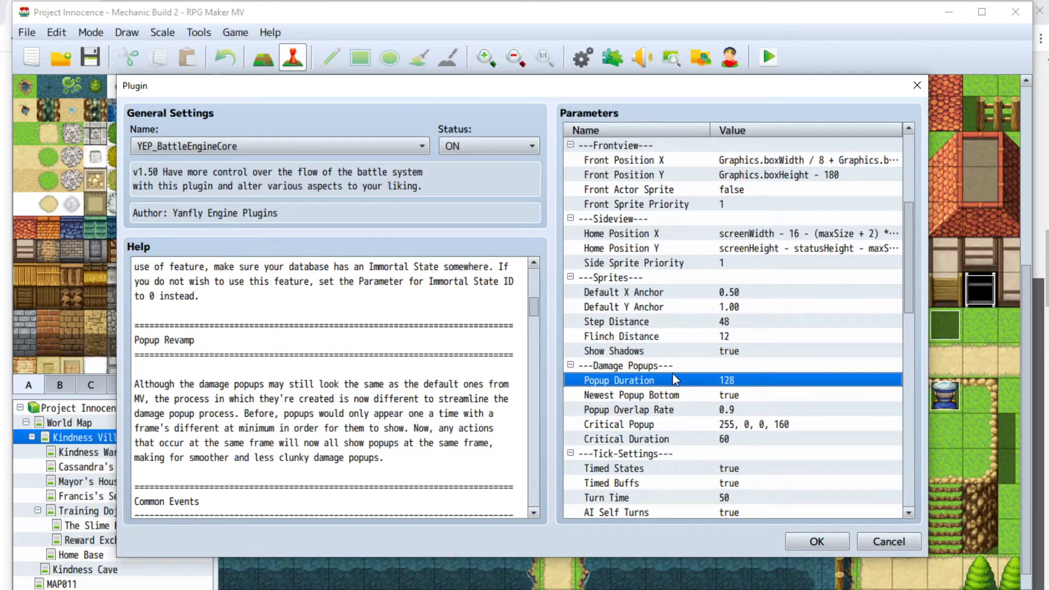
pyautogui.scroll(-1, 673, 358)
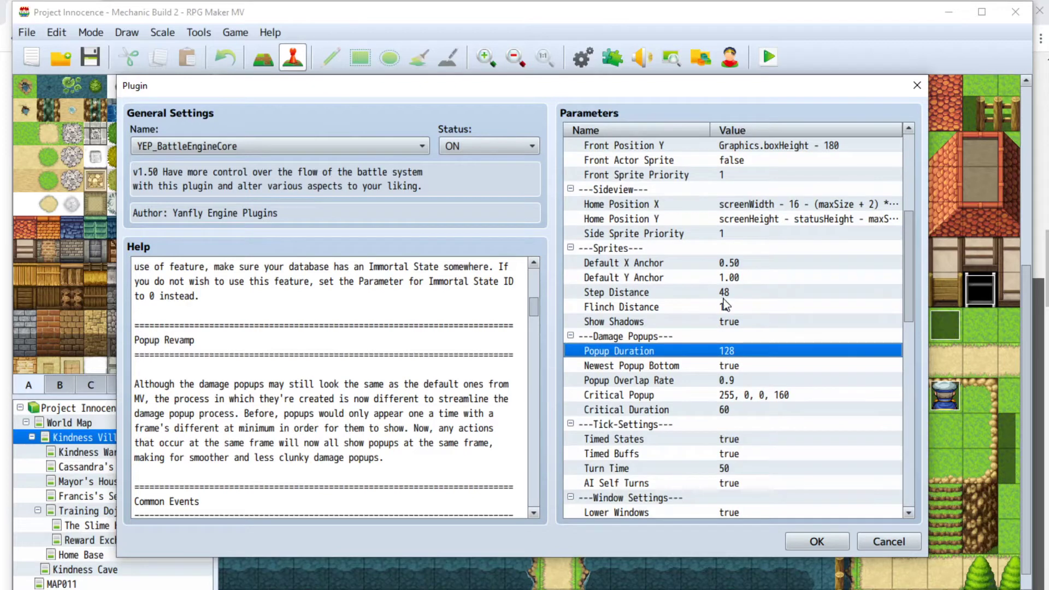
pyautogui.scroll(-3, 718, 340)
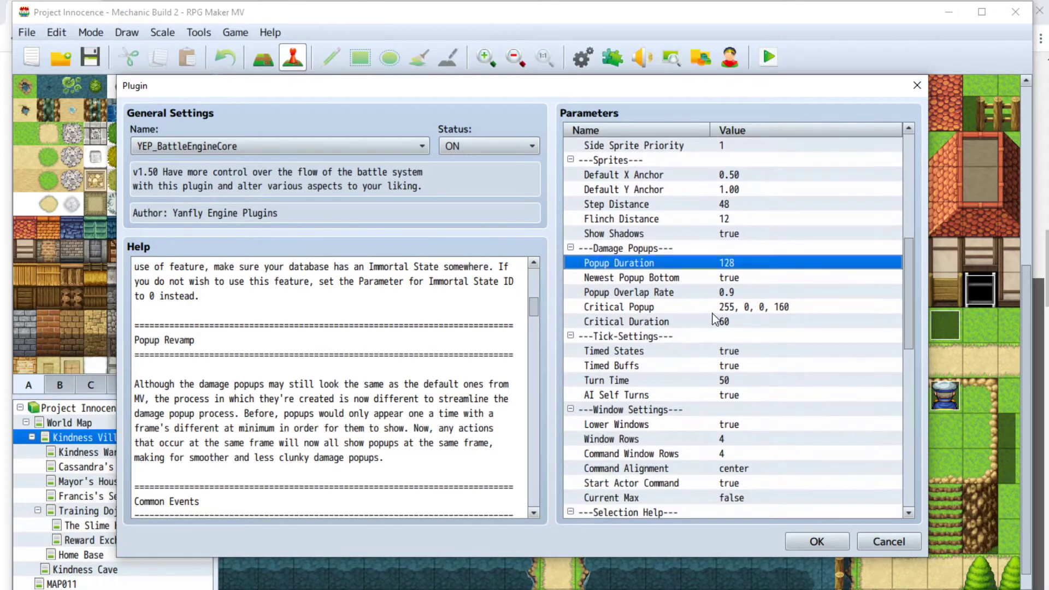
# Examine the plugin's Tick-Settings parameters, including Timed Buffs and Turn Time
pyautogui.click(615, 336)
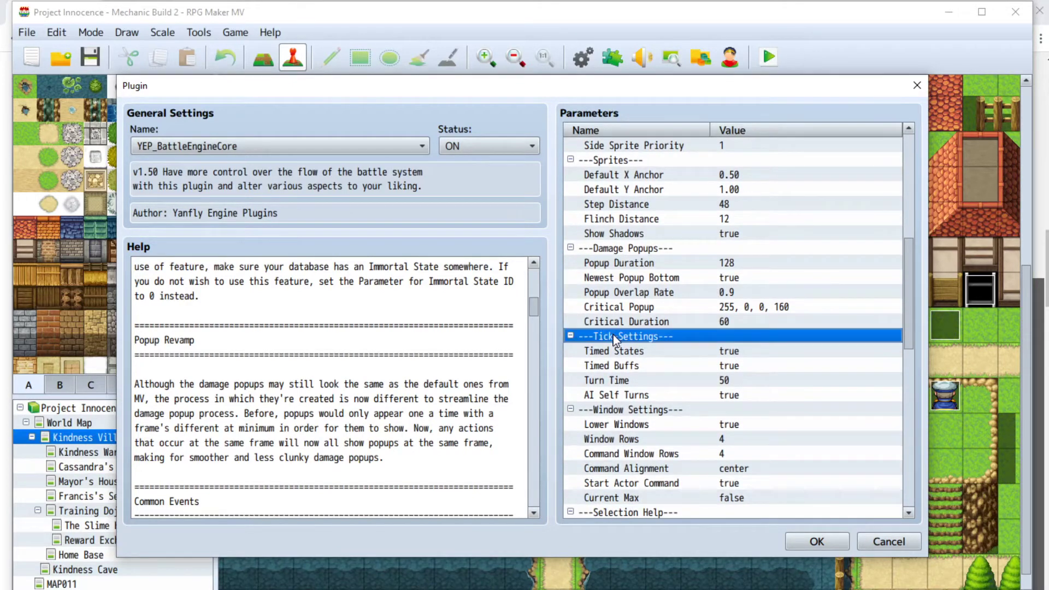
pyautogui.press('End')
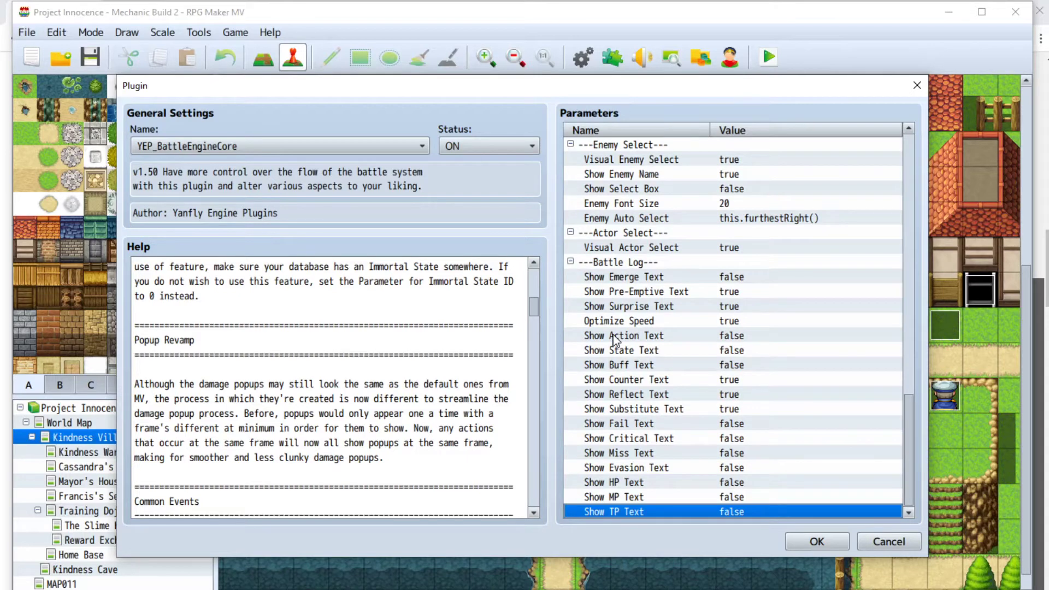
pyautogui.scroll(5, 670, 341)
pyautogui.scroll(4, 673, 338)
pyautogui.scroll(4, 683, 342)
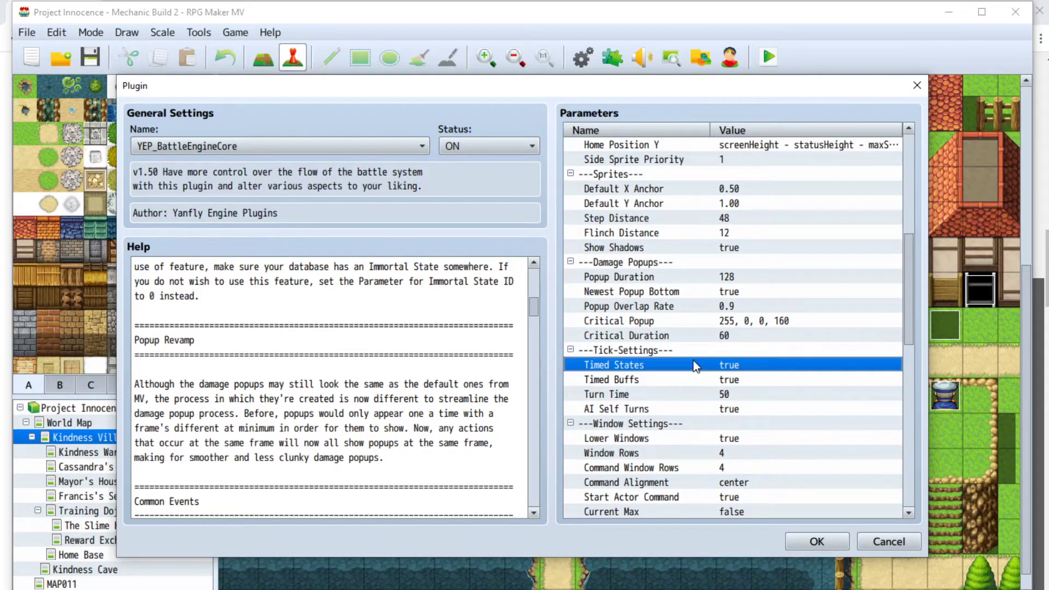
pyautogui.click(698, 354)
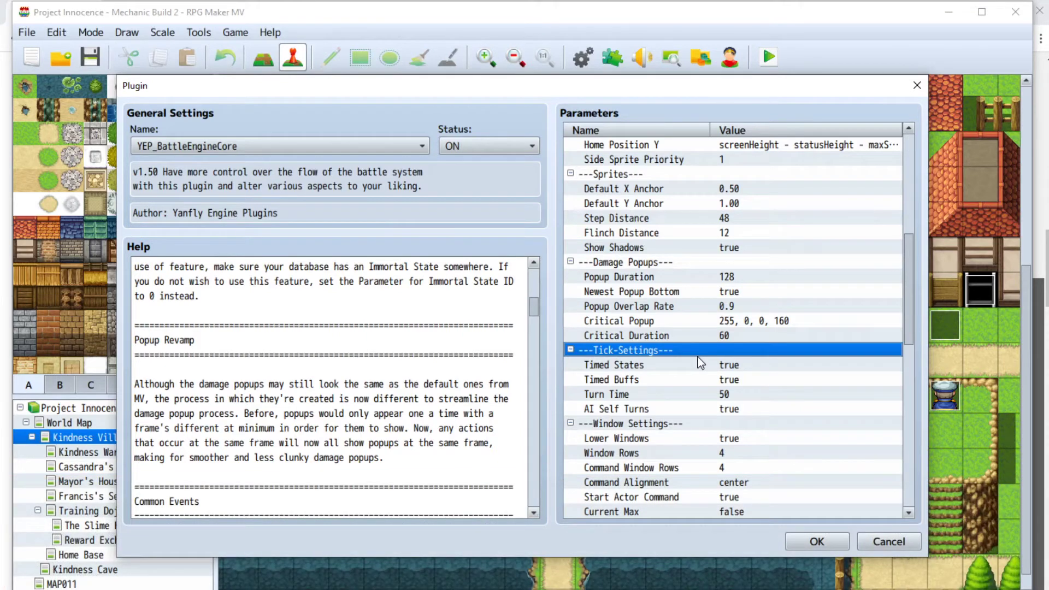
pyautogui.click(704, 380)
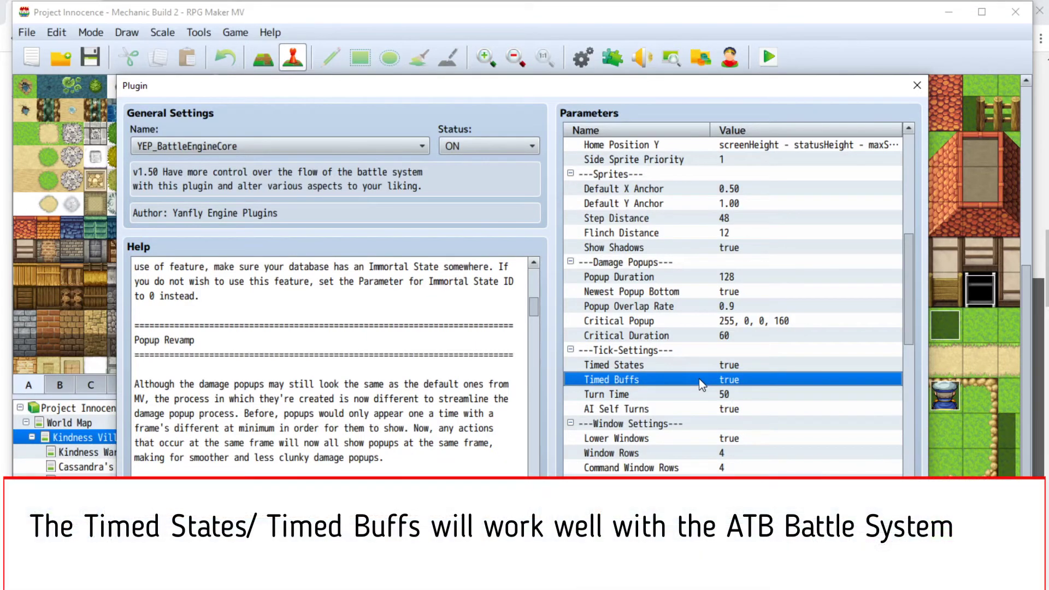
pyautogui.click(699, 394)
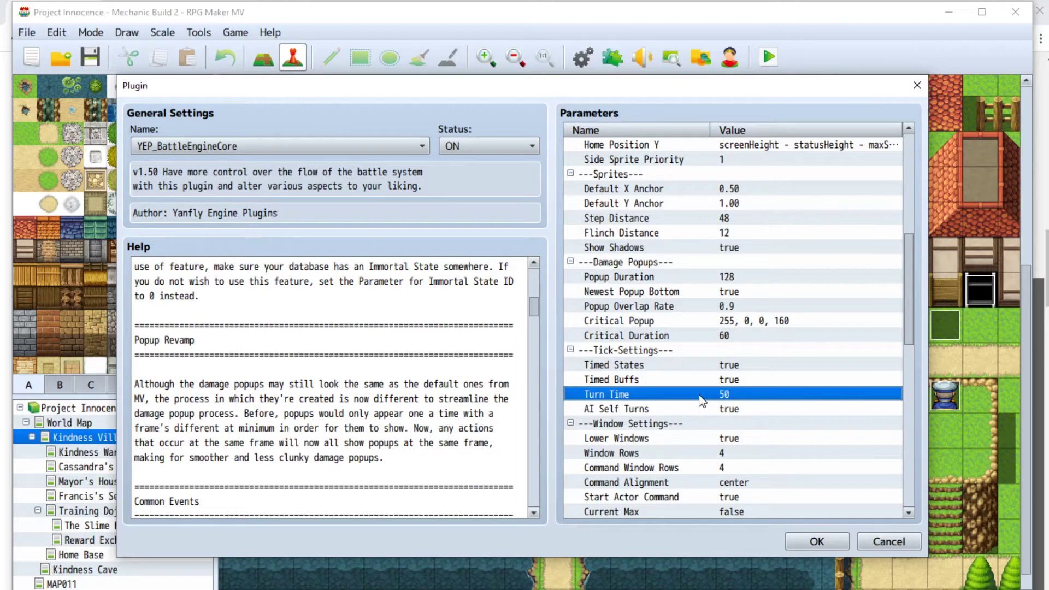
# Review the Window Settings parameters, including Command Window Rows, and skim the Selection Help, Enemy Select and Battle Log groups
pyautogui.scroll(-2, 671, 390)
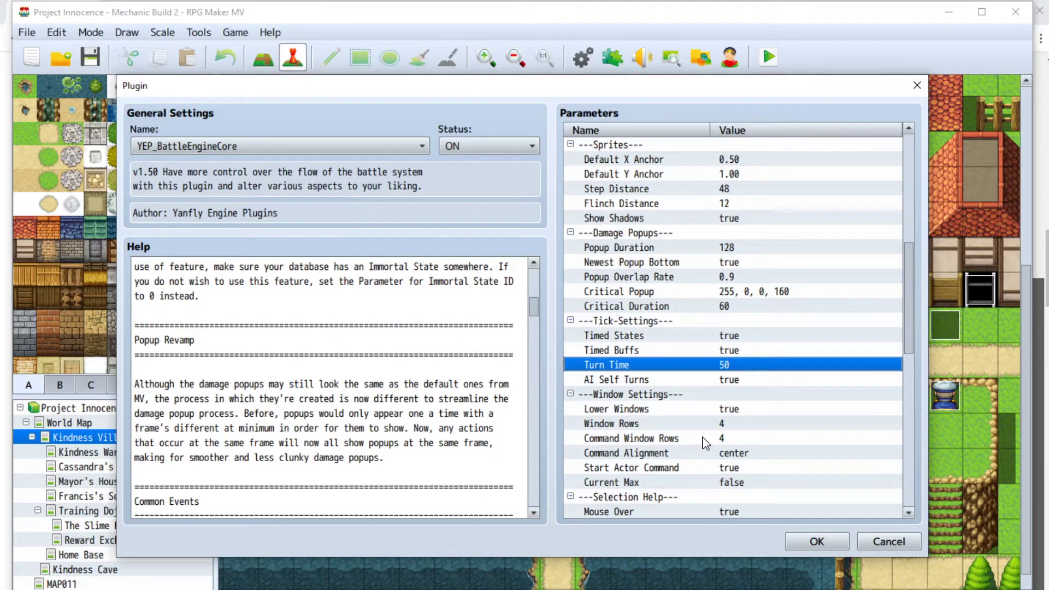
pyautogui.click(655, 416)
pyautogui.click(669, 439)
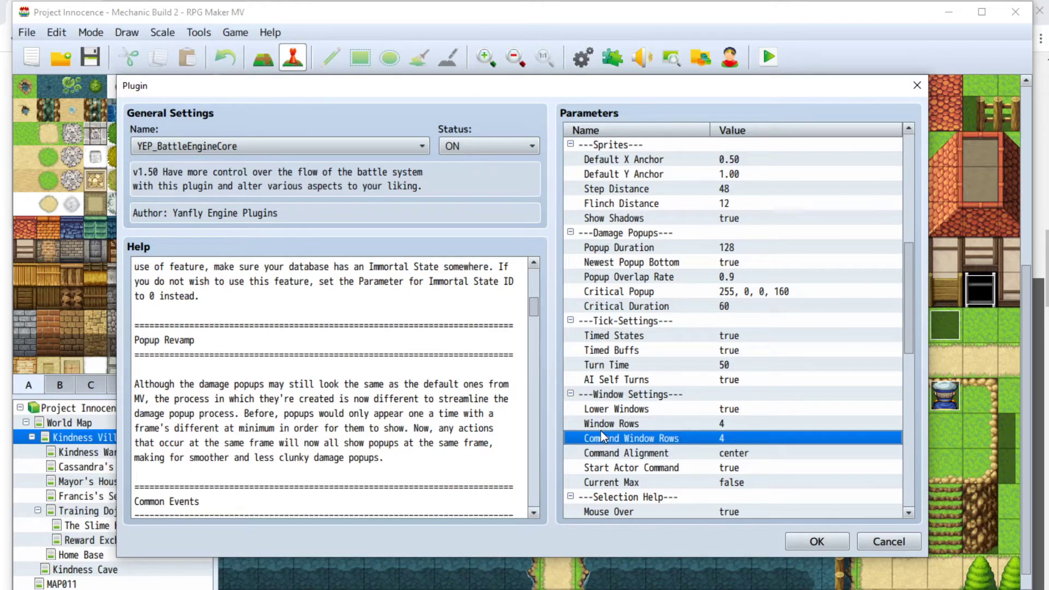
pyautogui.scroll(-3, 601, 435)
pyautogui.scroll(-4, 602, 435)
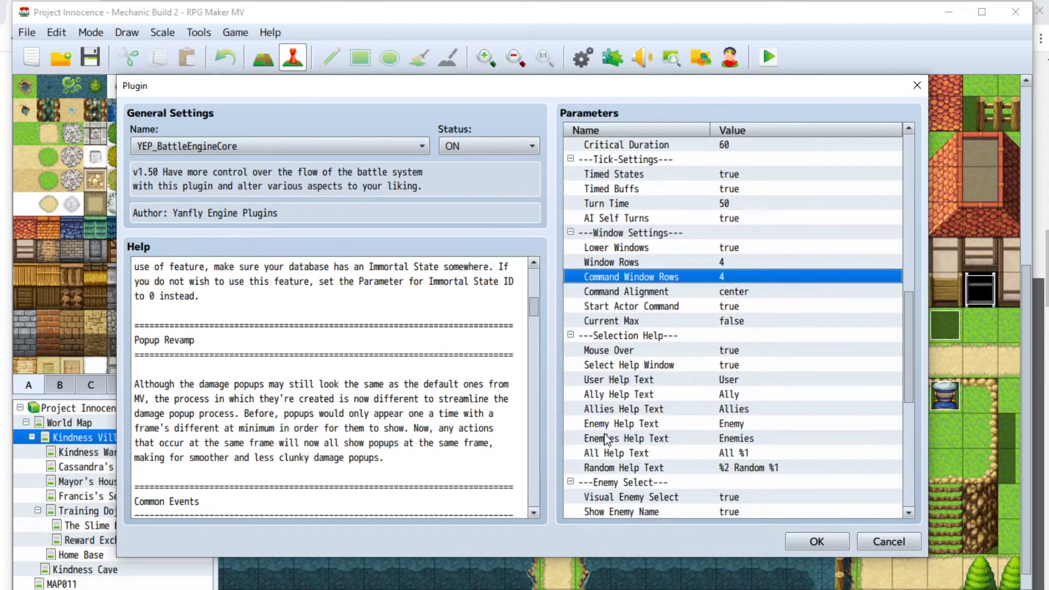
pyautogui.scroll(-4, 605, 448)
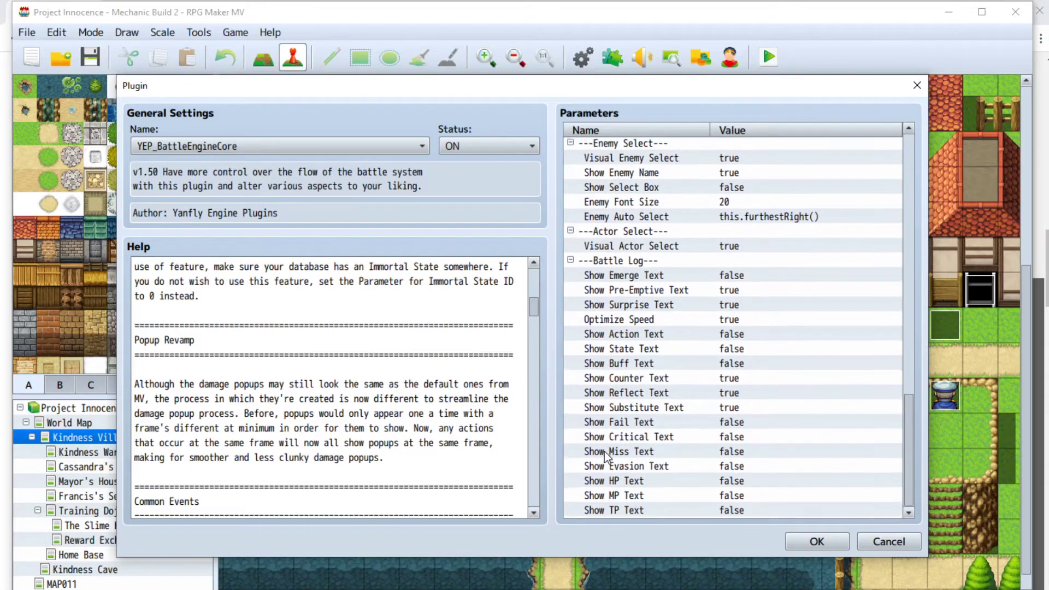
pyautogui.scroll(3, 606, 437)
pyautogui.scroll(6, 626, 412)
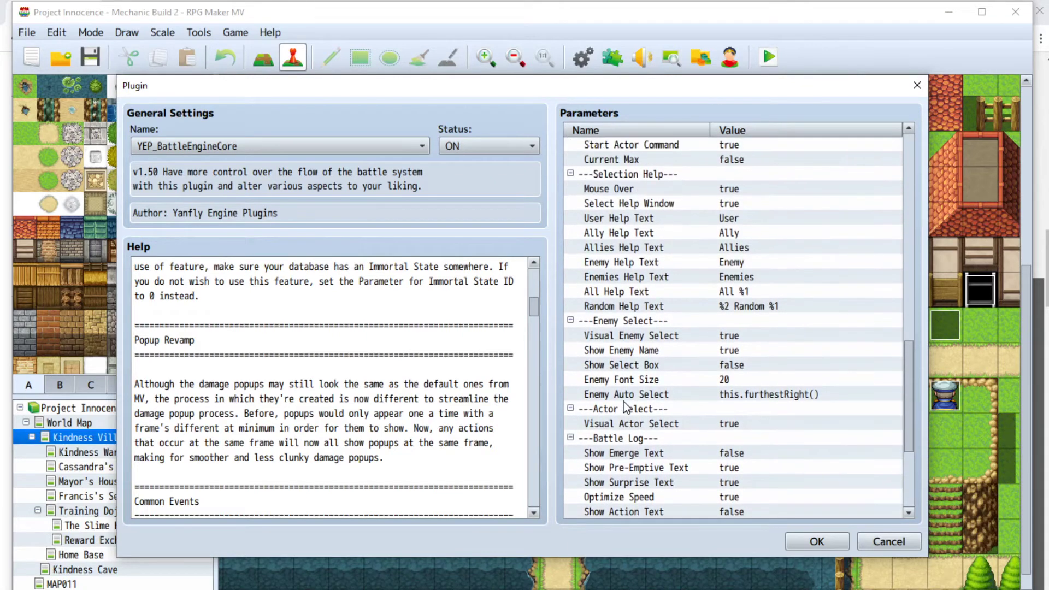
pyautogui.scroll(5, 628, 407)
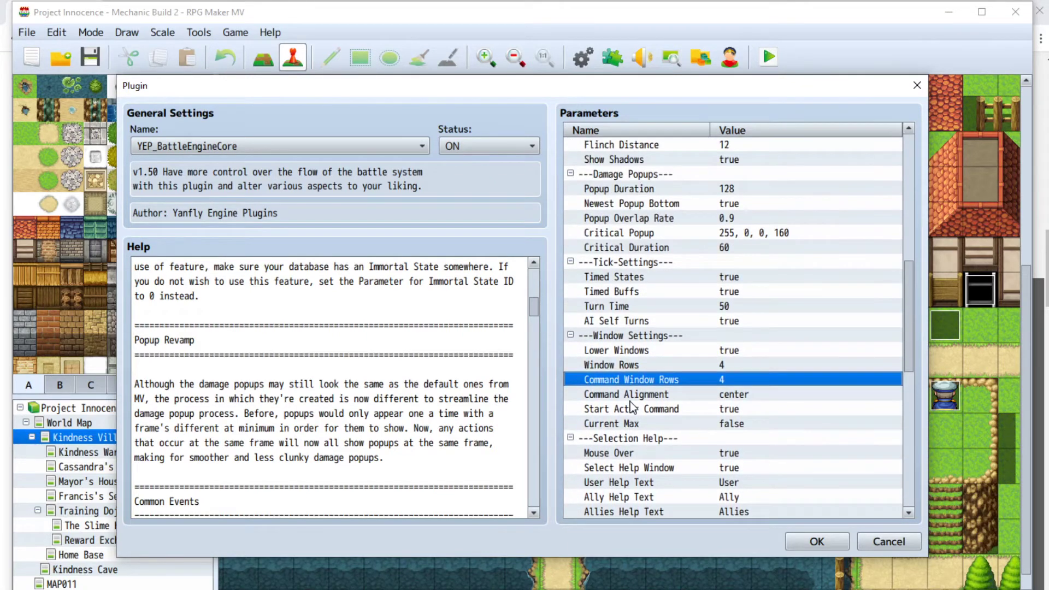
pyautogui.scroll(2, 636, 415)
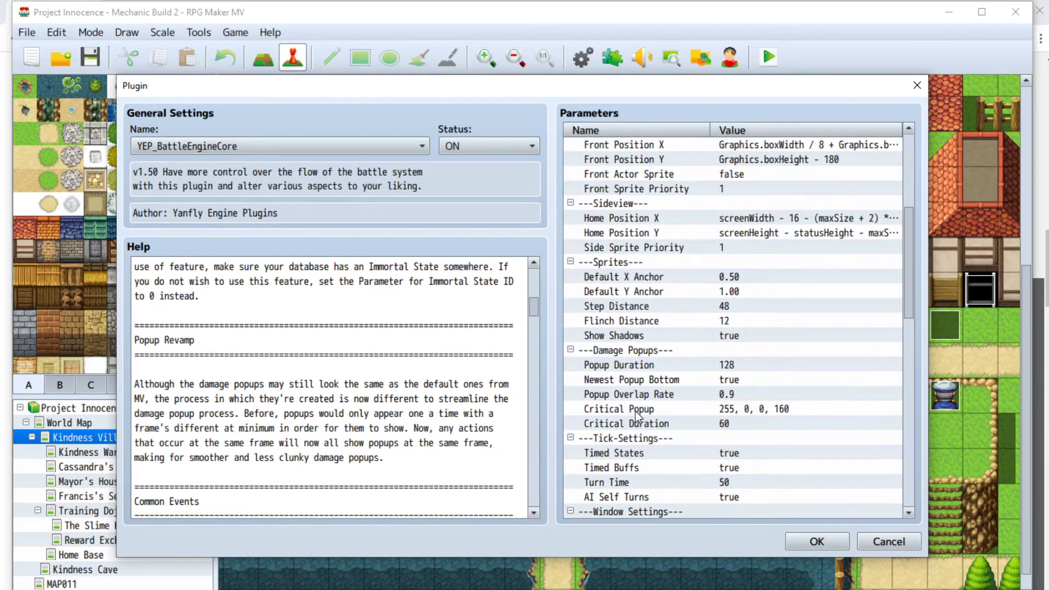
# Copy the <Display Text: x> notetag from the plugin help and close the plugin settings and Plugin Manager
pyautogui.scroll(5, 462, 355)
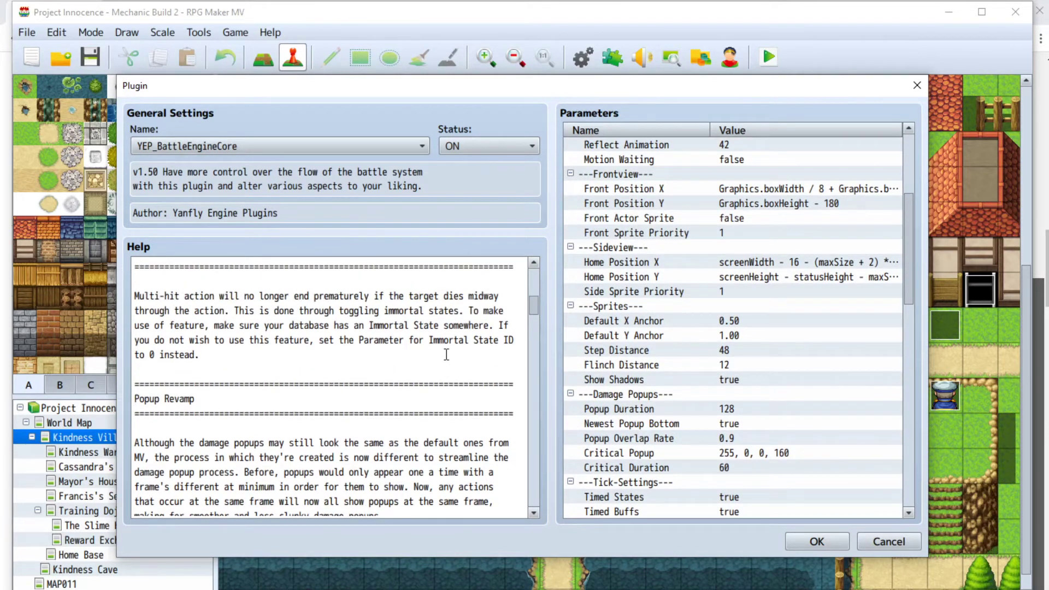
pyautogui.scroll(5, 445, 362)
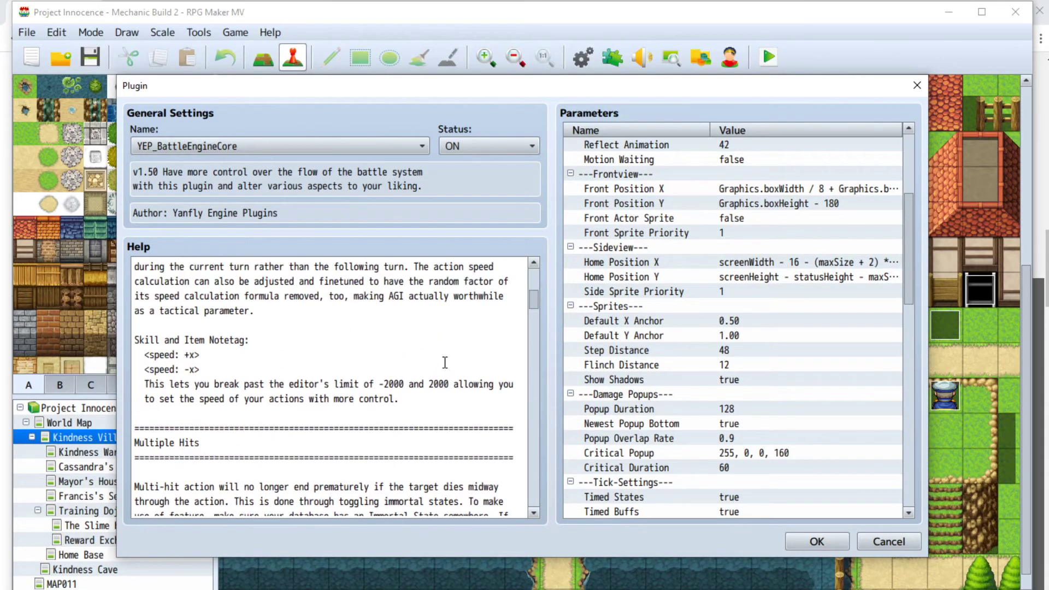
pyautogui.scroll(4, 446, 362)
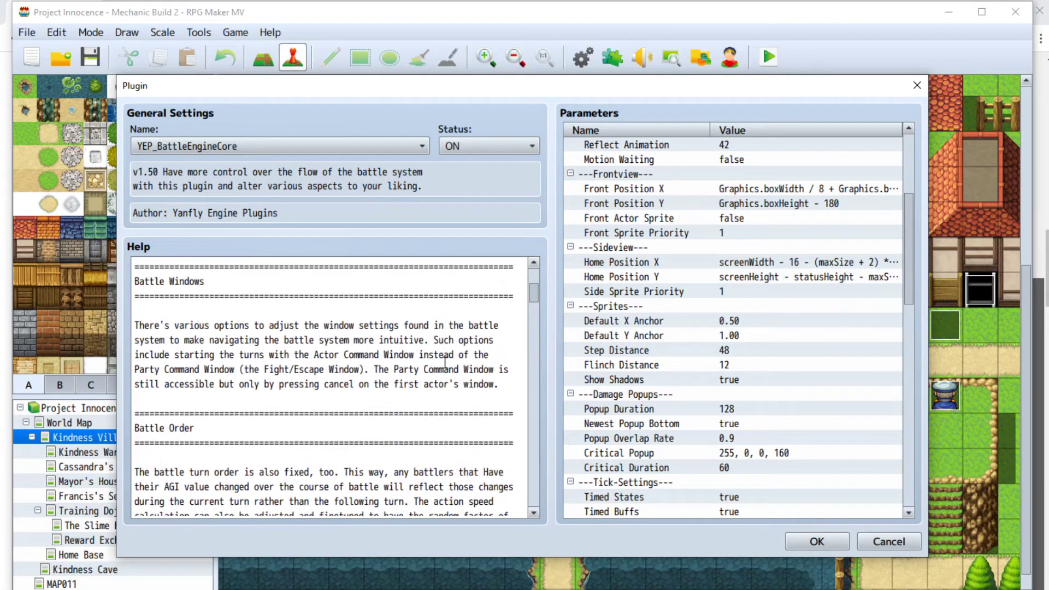
pyautogui.scroll(1, 446, 359)
pyautogui.click(193, 309)
pyautogui.moveTo(235, 312); pyautogui.dragTo(152, 312)
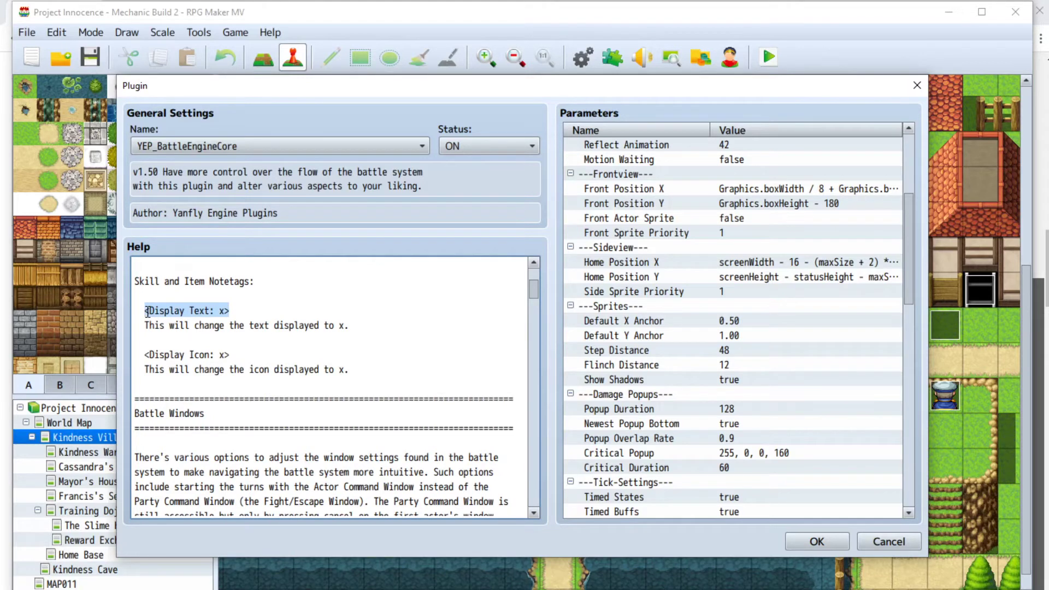
pyautogui.rightClick(155, 310)
pyautogui.click(180, 335)
pyautogui.click(798, 538)
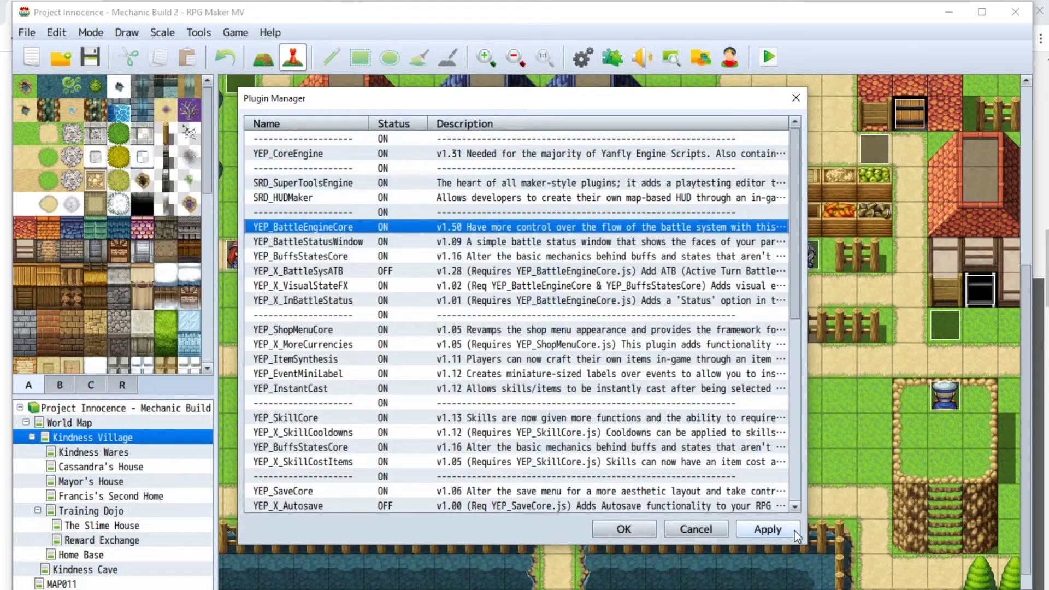
pyautogui.click(648, 533)
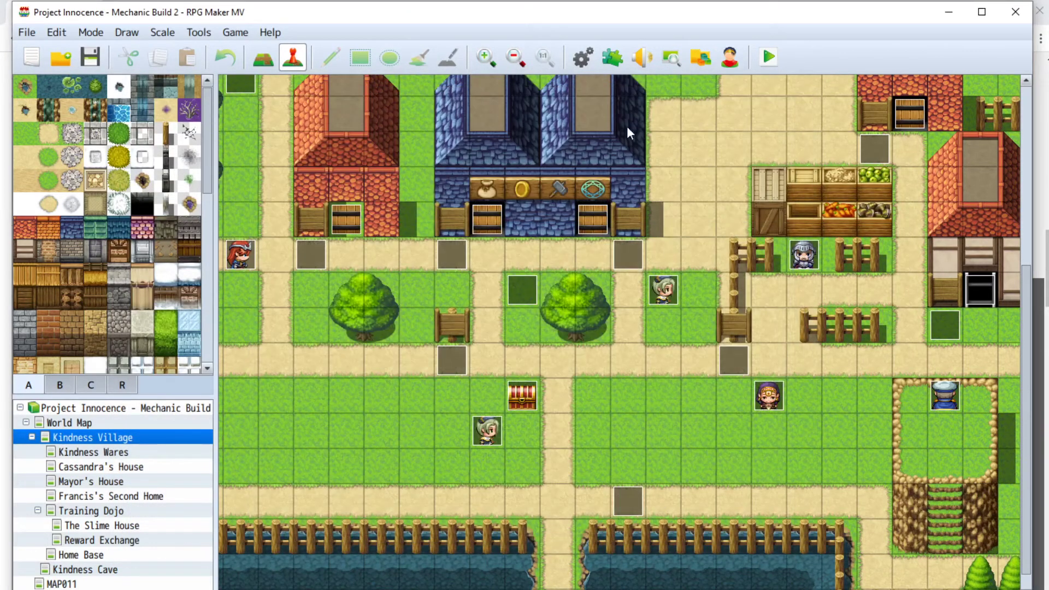
# Paste the <Display Text: x> notetag into the note of skill 0009 Fire in the Database
pyautogui.click(583, 56)
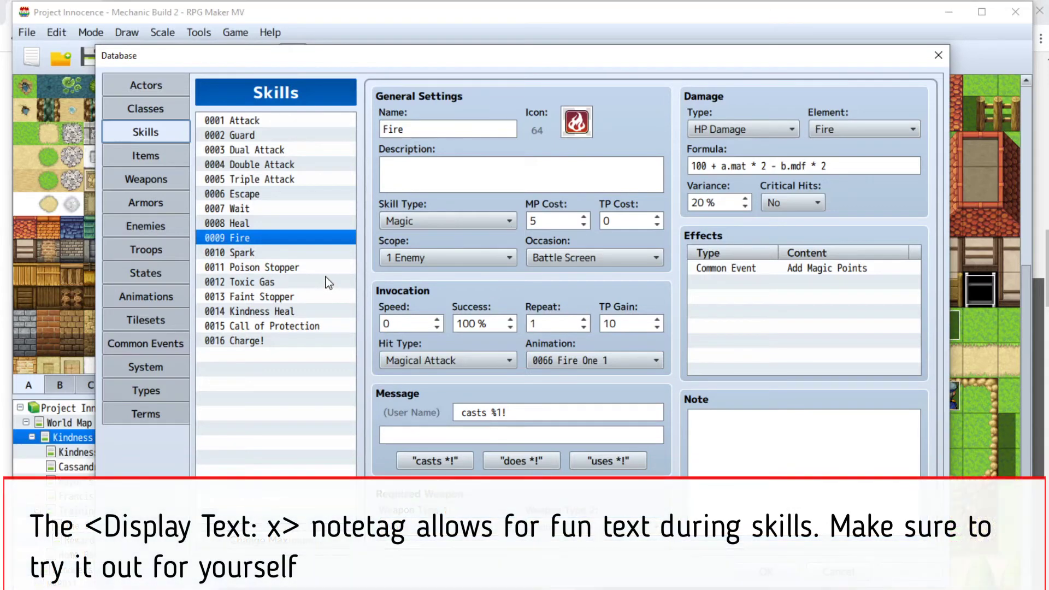
pyautogui.click(322, 234)
pyautogui.click(825, 434)
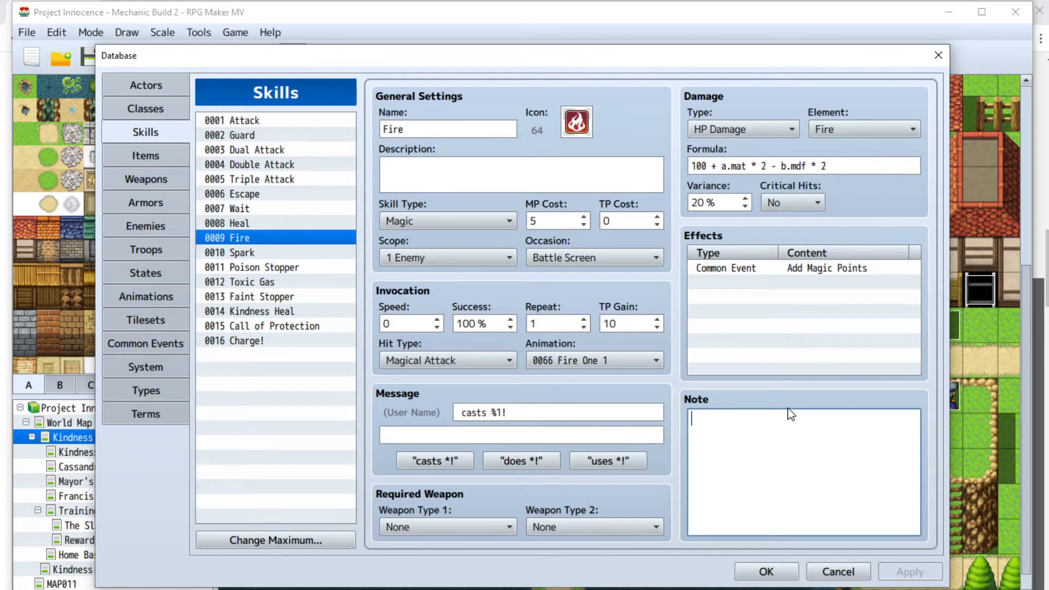
pyautogui.hotkey('ctrl', 'v')
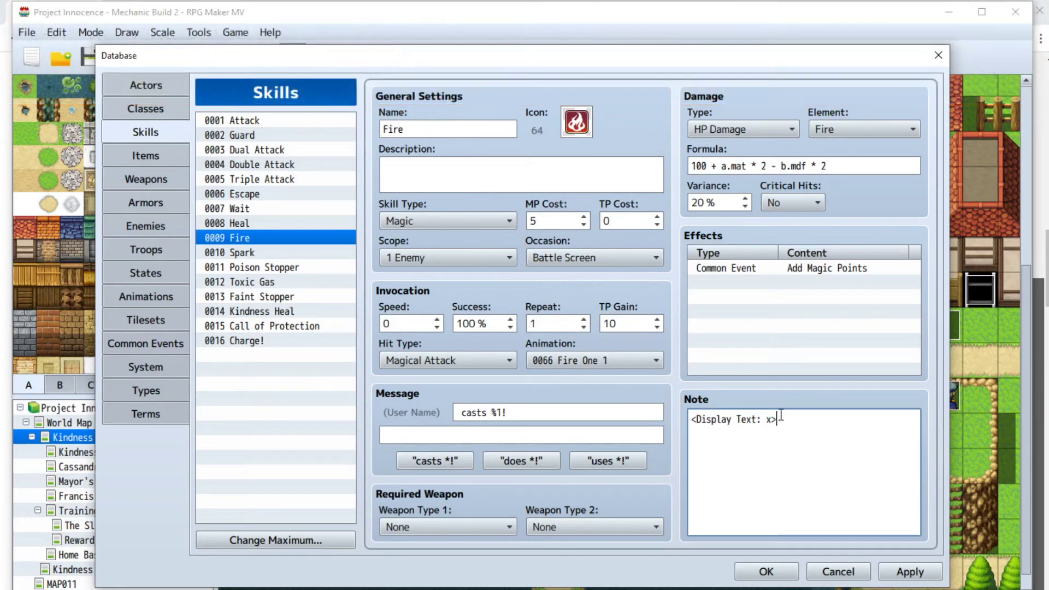
# Replace the x in Fire's notetag with "Its time to FIRE these things up!" and apply the database changes
pyautogui.click(771, 421)
pyautogui.write('s time to ')
pyautogui.write('FIRE these ')
pyautogui.write('things up')
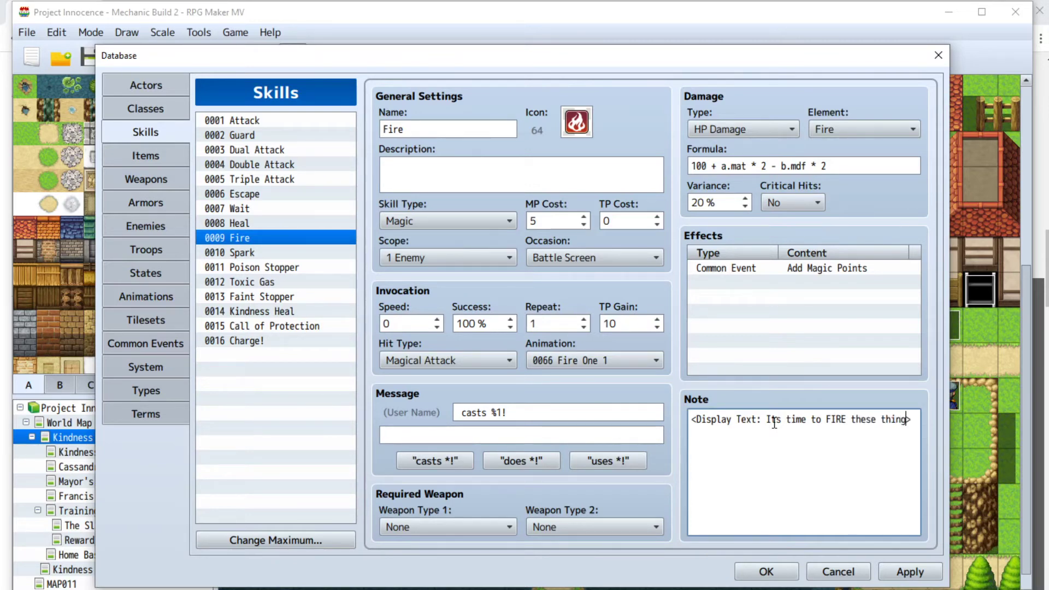
pyautogui.write('!')
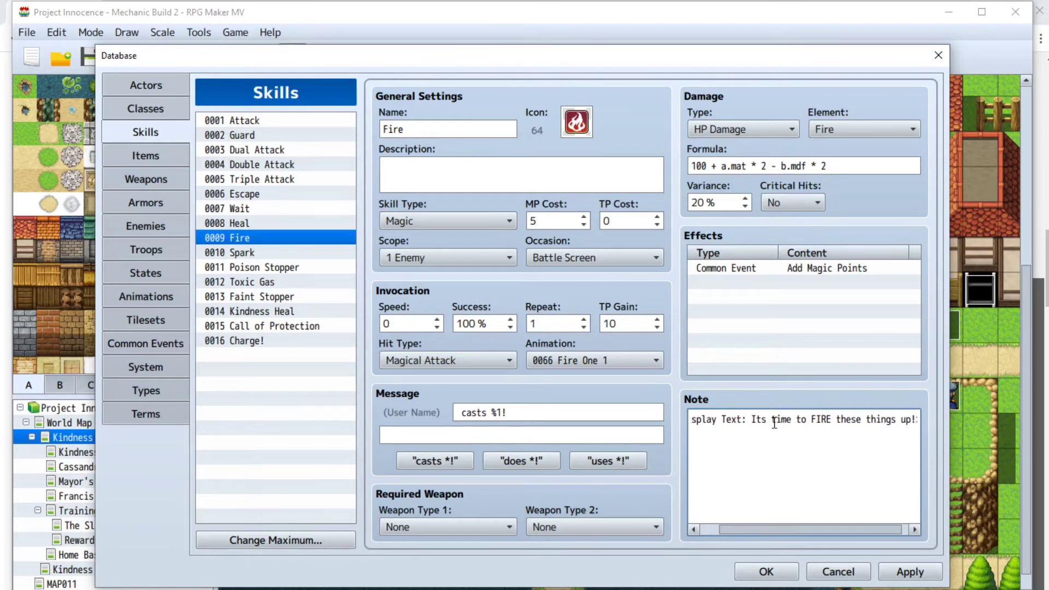
pyautogui.click(909, 571)
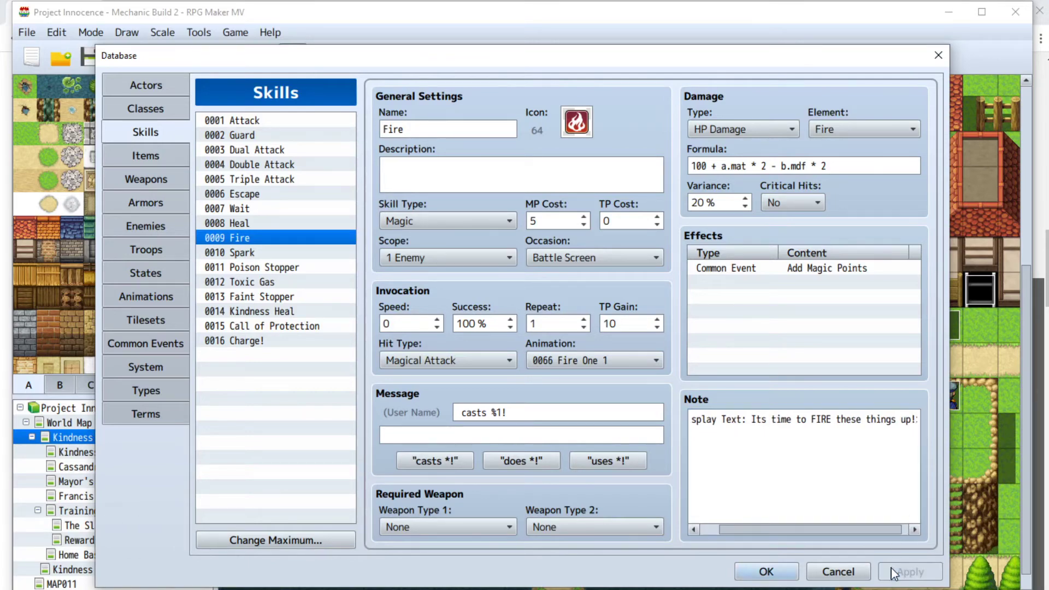
pyautogui.click(766, 571)
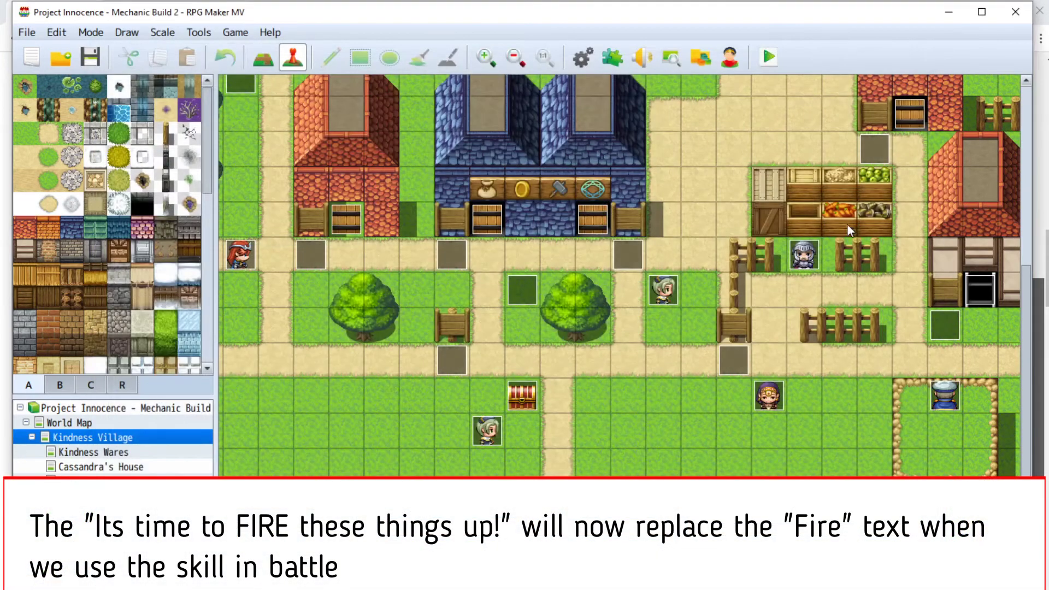
# Save the changes to the game and launch a playtest, entering the world map from the title screen
pyautogui.click(769, 57)
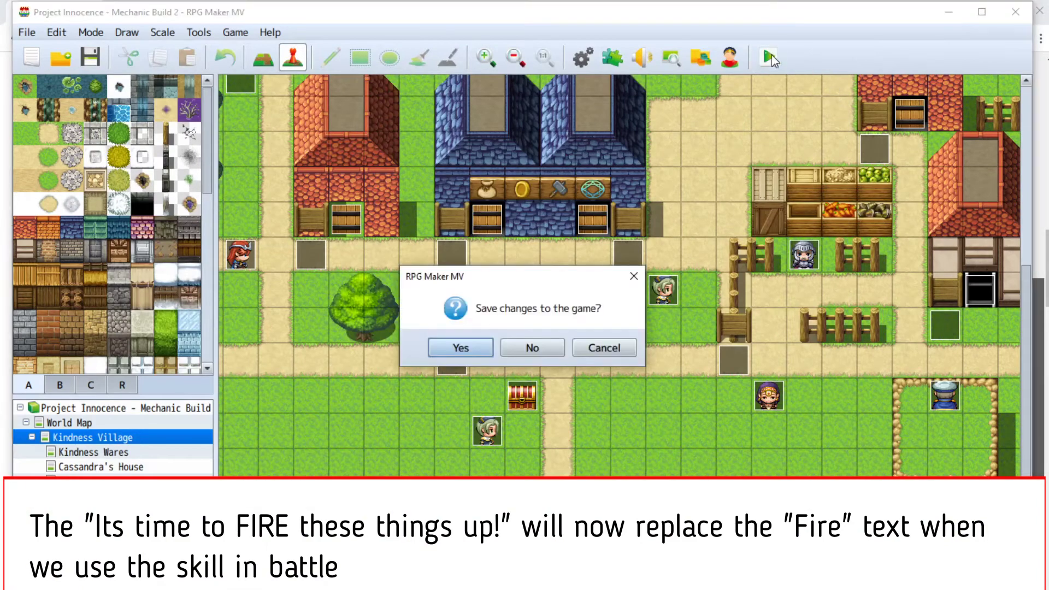
pyautogui.click(445, 342)
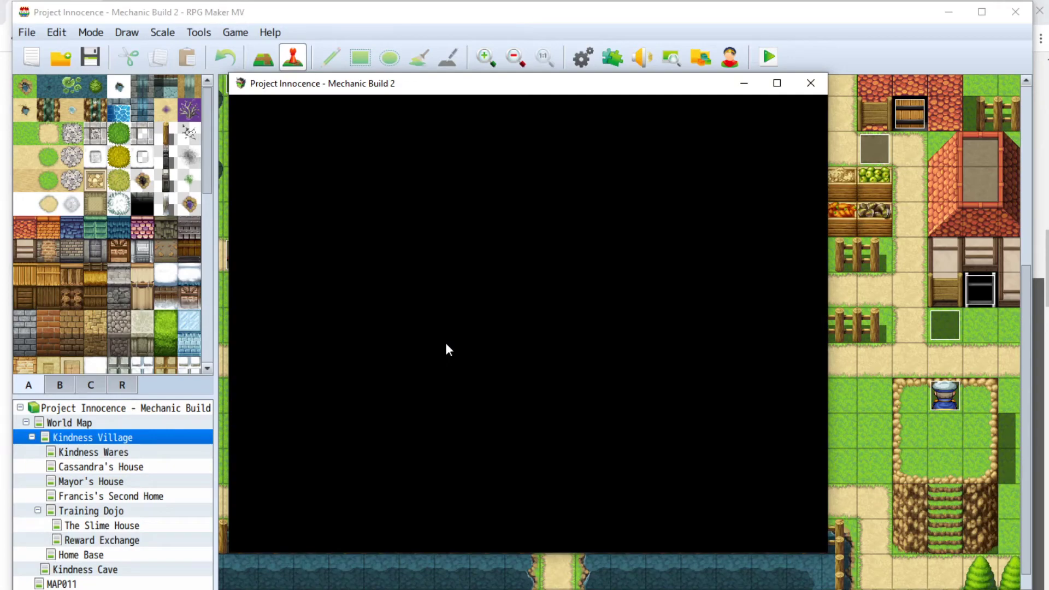
pyautogui.press('Up')
pyautogui.press('Return')
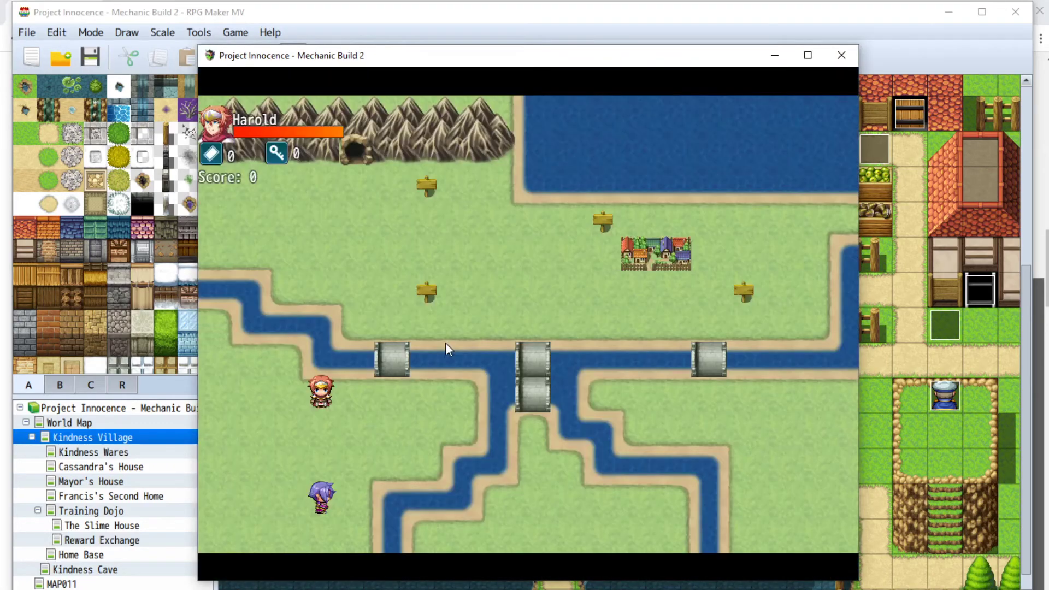
# Swap Harold for Therese in the first slot of the active party through the game's Formation screen
pyautogui.press('Escape')
pyautogui.press('Up')
pyautogui.press('Up')
pyautogui.press('Up')
pyautogui.press('Up')
pyautogui.press('Up')
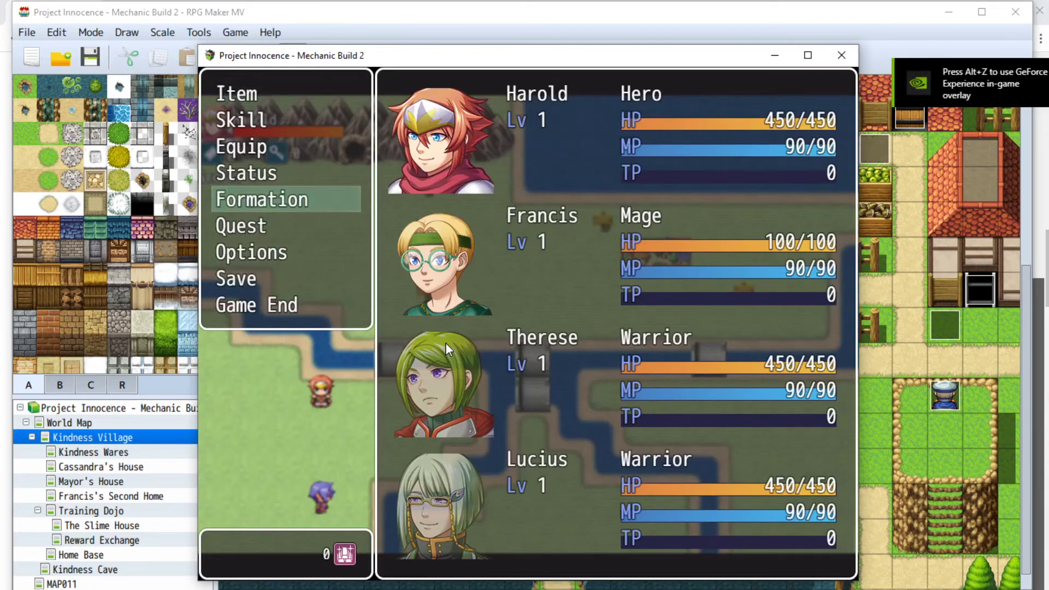
pyautogui.press('Return')
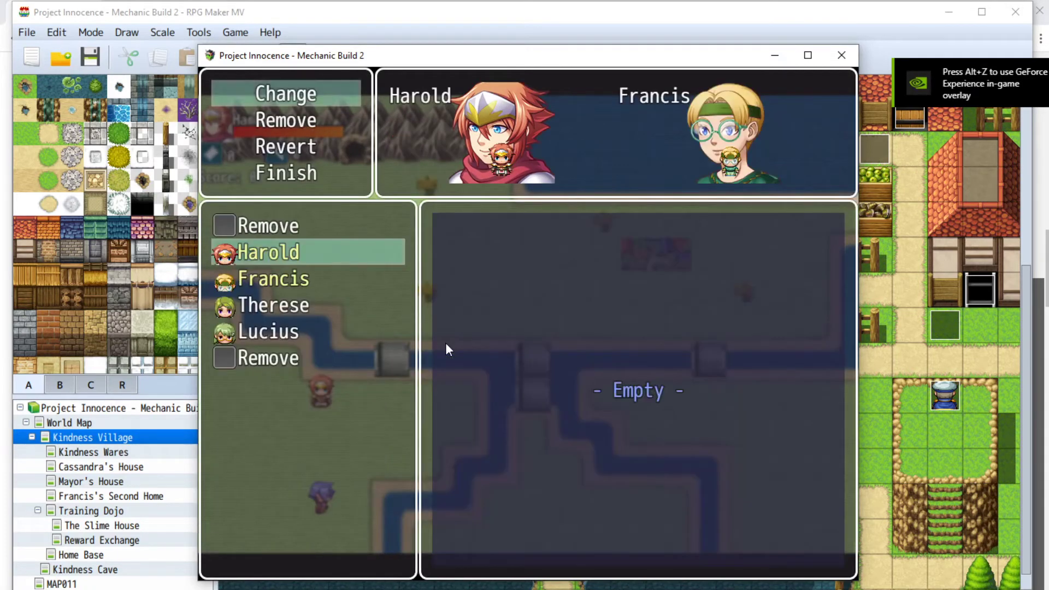
pyautogui.press('Return')
pyautogui.press('Down')
pyautogui.press('Down')
pyautogui.press('Down')
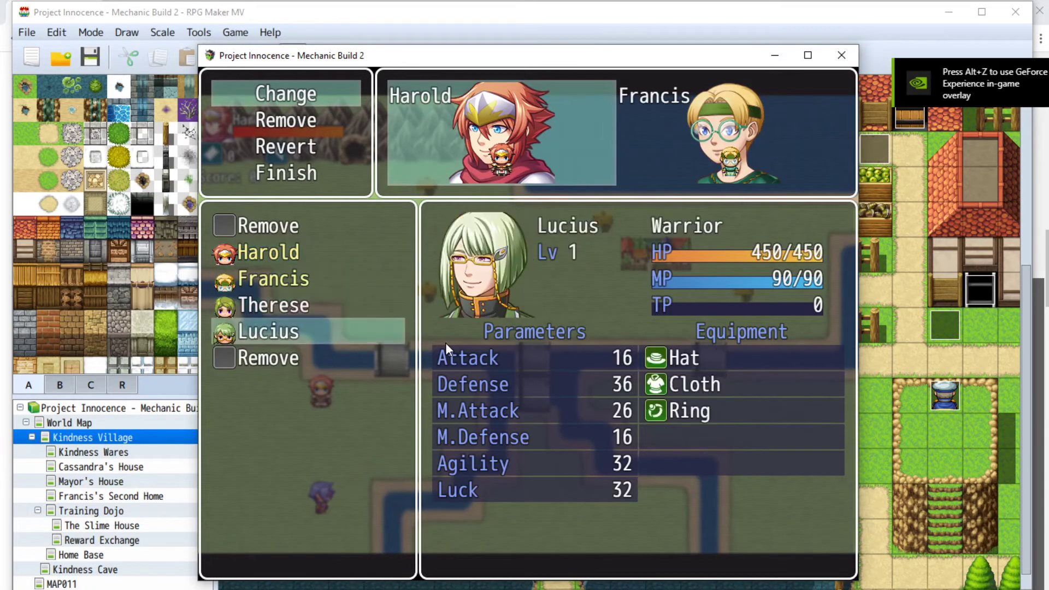
pyautogui.press('Up')
pyautogui.press('Return')
pyautogui.press('Escape')
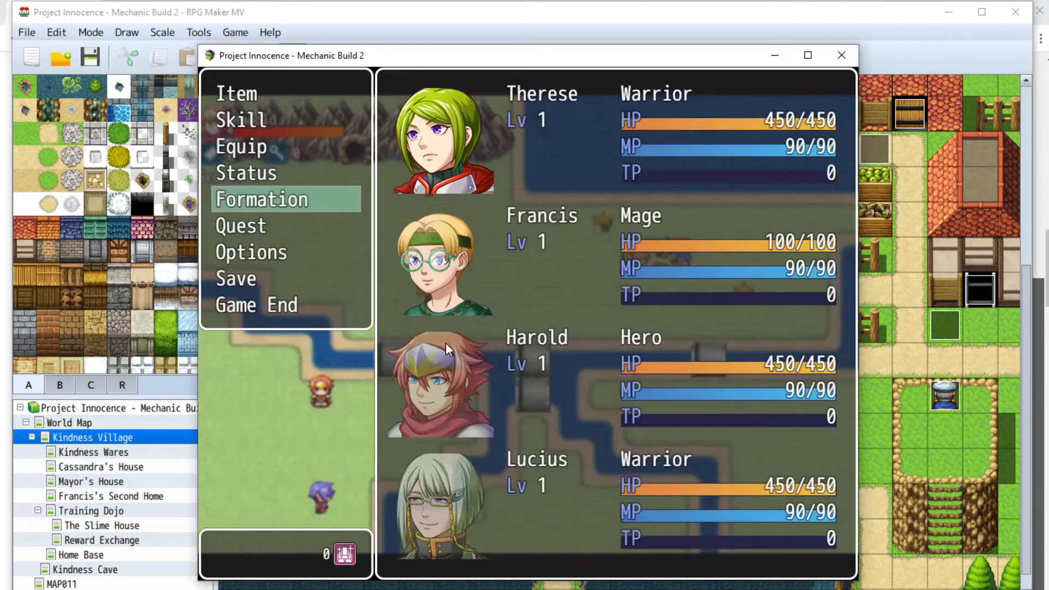
# Walk the party around the world map until a random battle starts
pyautogui.press('Escape')
pyautogui.press('Right')
pyautogui.press('Up')
pyautogui.press('Up')
pyautogui.press('Right')
pyautogui.press('Down')
pyautogui.press('Right')
pyautogui.press('Left')
pyautogui.press('Down')
pyautogui.press('Right')
pyautogui.press('Down')
pyautogui.press('Left')
pyautogui.press('Up')
pyautogui.press('Right')
pyautogui.press('Down')
pyautogui.press('Left')
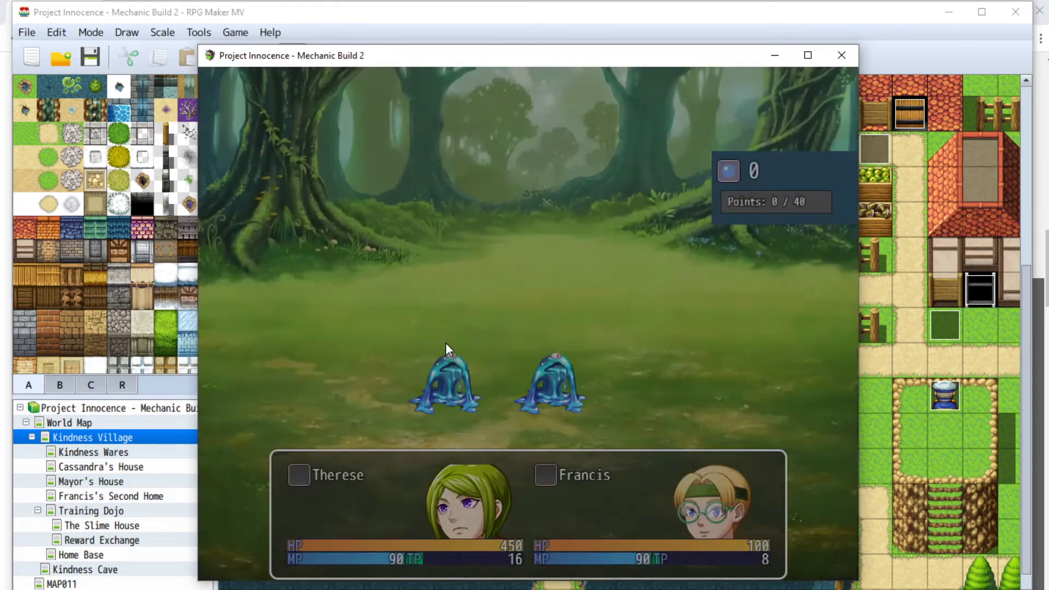
# Have Therese cast Fire on a slime and Francis attack one in the first battle turn
pyautogui.press('Down')
pyautogui.press('Down')
pyautogui.press('Down')
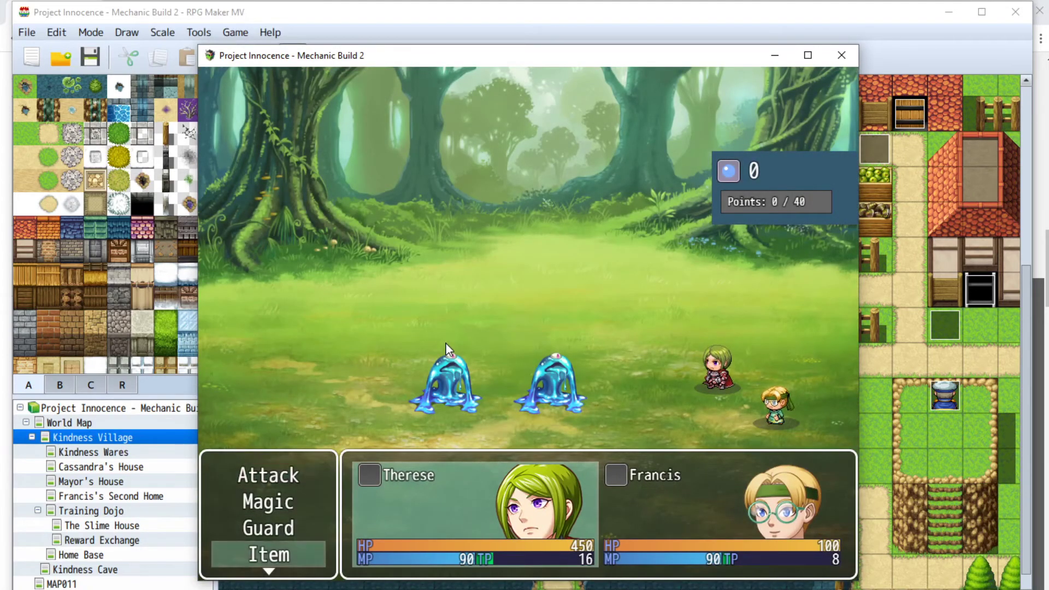
pyautogui.press('Up')
pyautogui.press('Up')
pyautogui.press('Return')
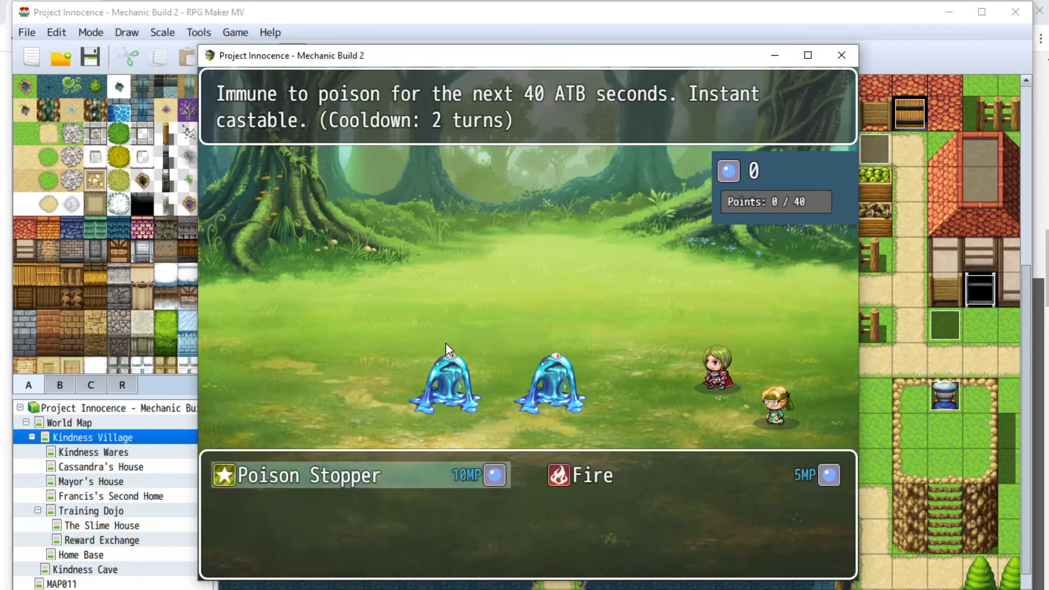
pyautogui.press('Right')
pyautogui.press('Return')
pyautogui.press('Return')
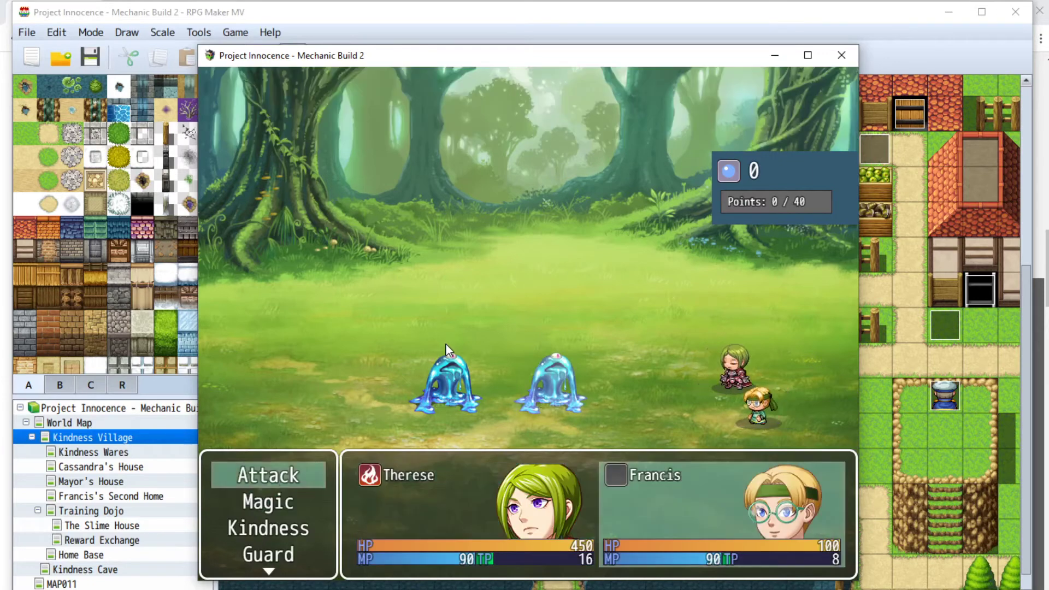
pyautogui.press('Return')
pyautogui.press('Return')
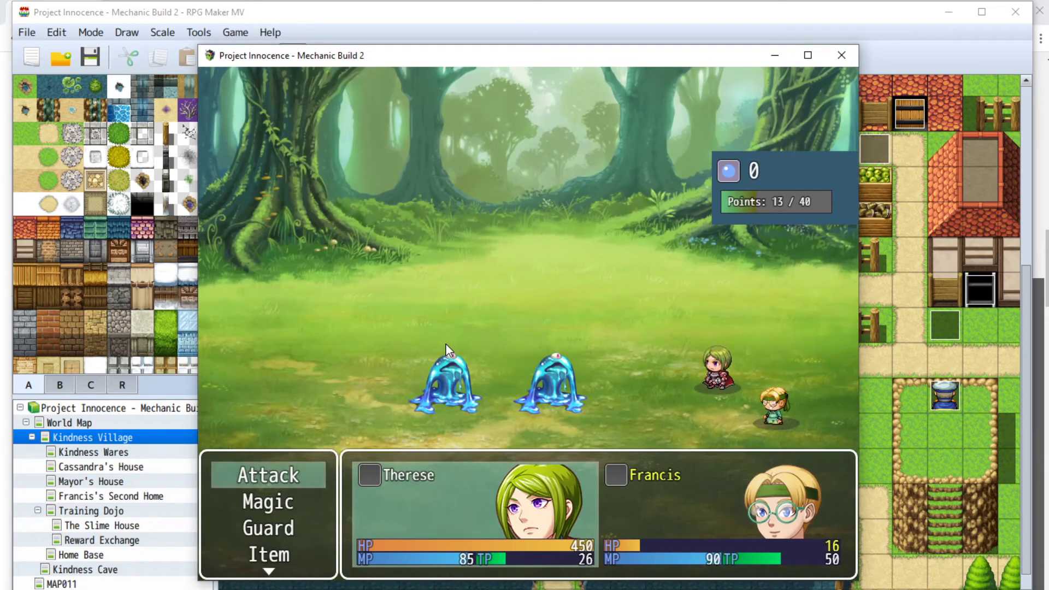
# Have Therese cast Fire on a slime again in her second turn
pyautogui.press('Down')
pyautogui.press('Return')
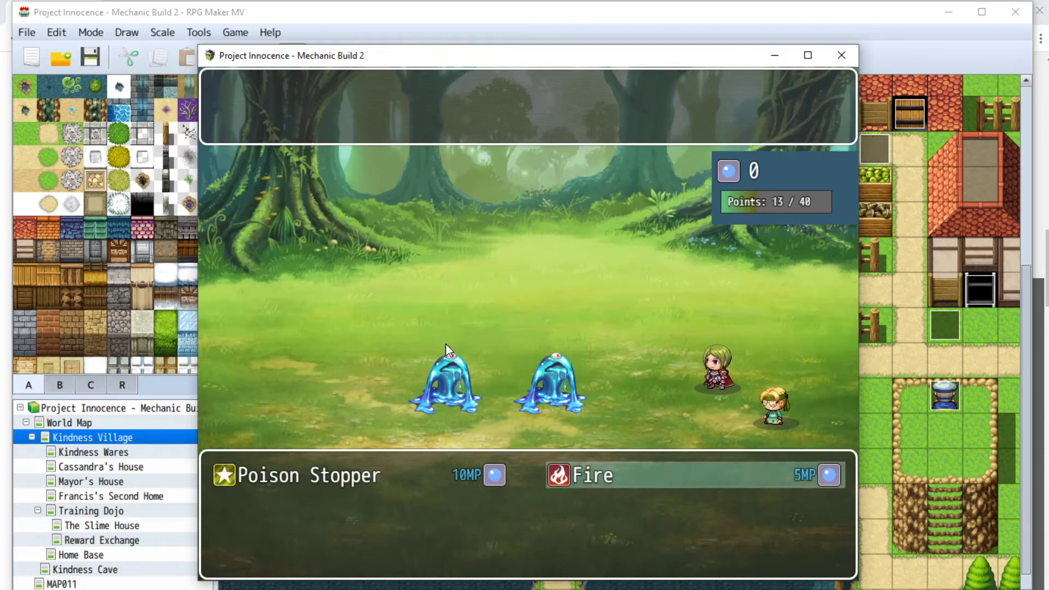
pyautogui.press('Return')
pyautogui.press('Return')
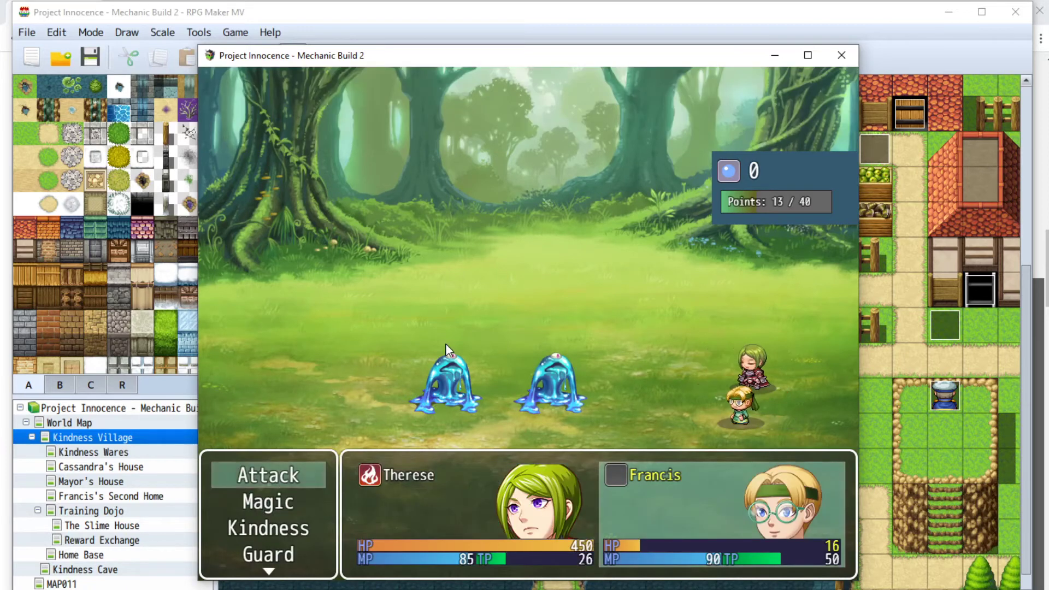
# Have Francis cast Faint Stopper on himself from his Magic skills
pyautogui.press('Return')
pyautogui.press('Escape')
pyautogui.press('Down')
pyautogui.press('Return')
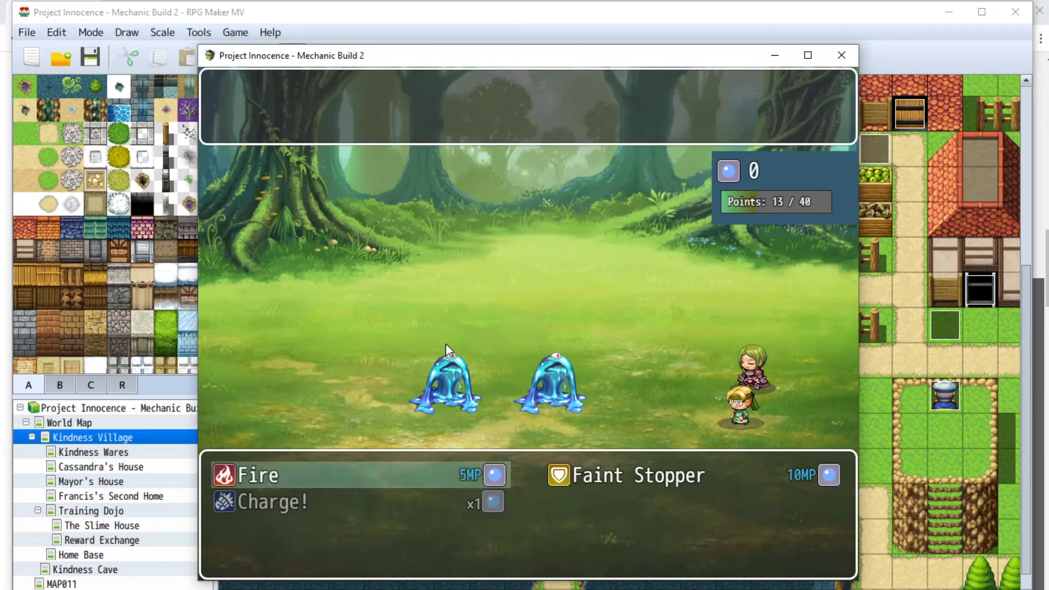
pyautogui.press('Right')
pyautogui.press('Return')
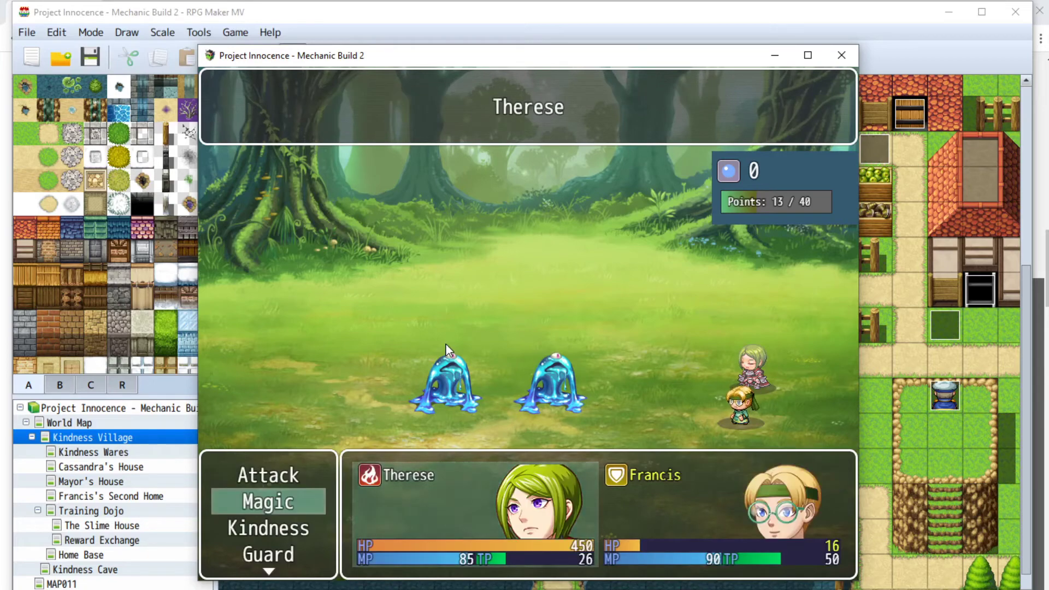
pyautogui.press('Right')
pyautogui.press('Return')
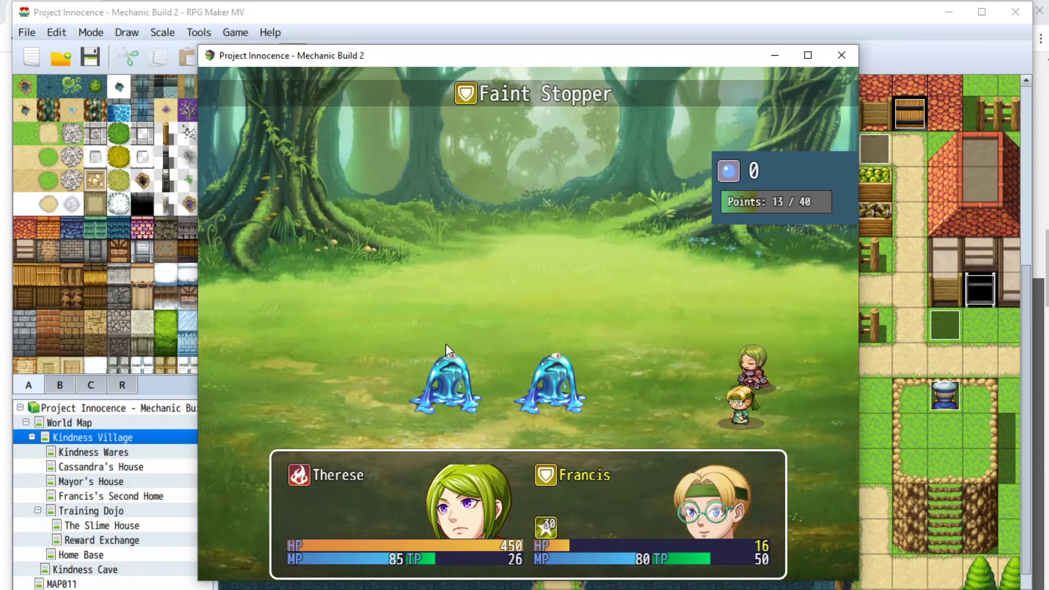
pyautogui.press('Return')
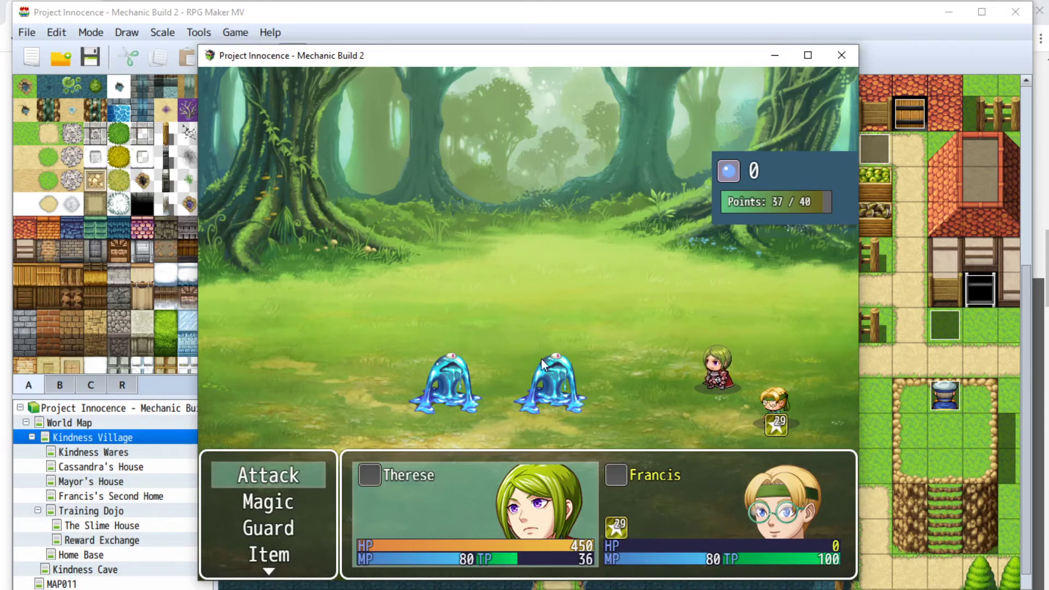
# End the playtest, add the notetag "<Display Text: Come to us! Call of Protection!>" to the Call of Protection skill, and apply the change
pyautogui.click(838, 57)
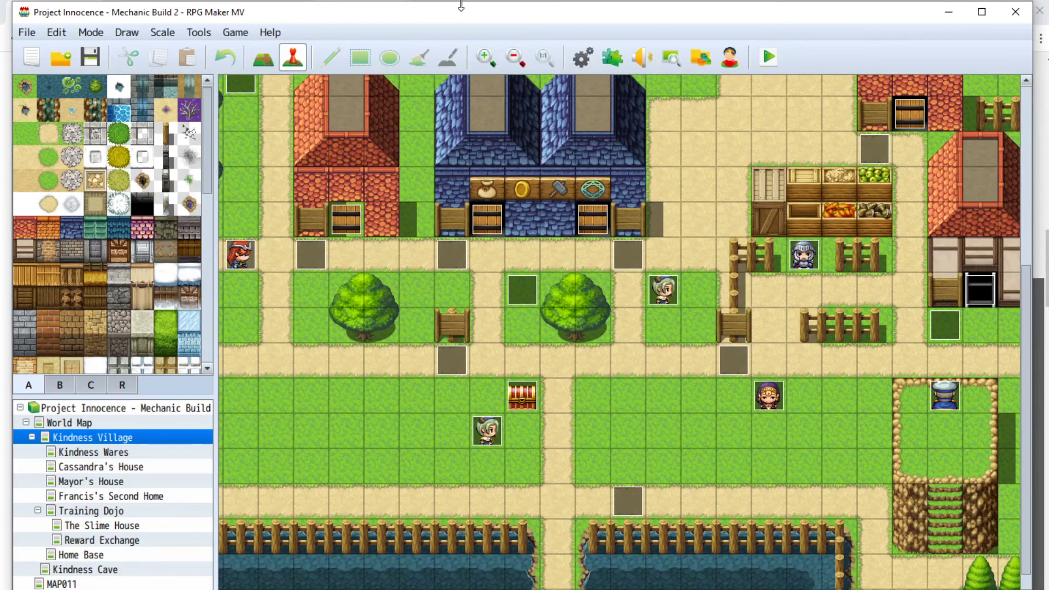
pyautogui.click(594, 64)
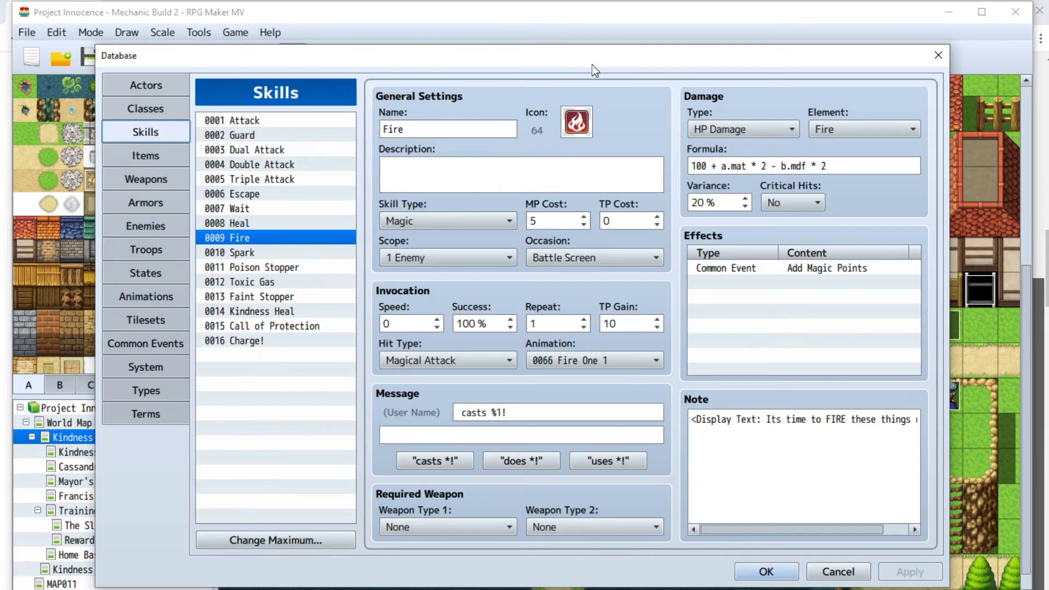
pyautogui.click(268, 326)
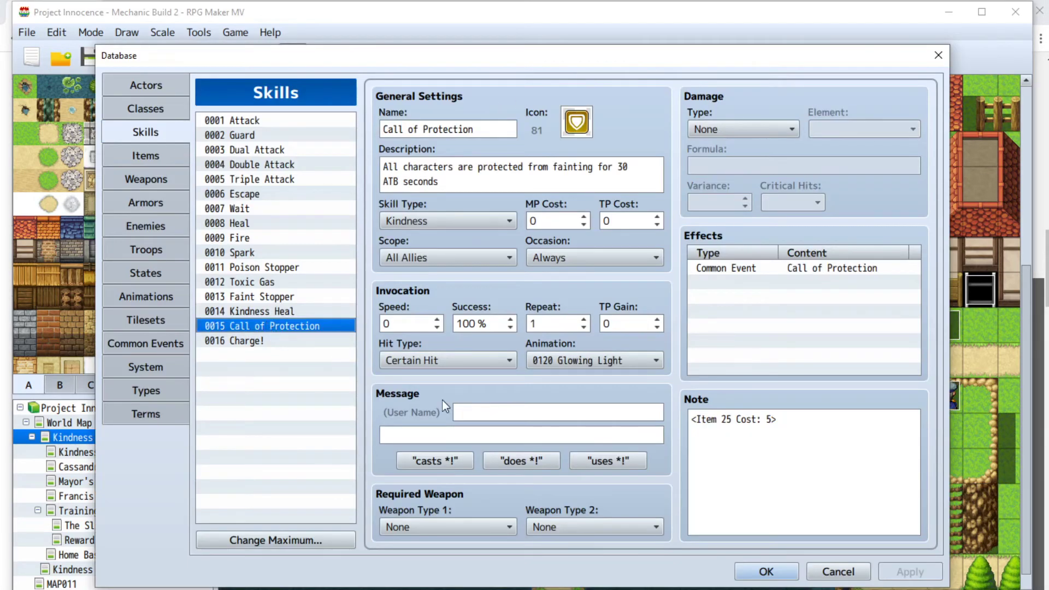
pyautogui.click(772, 435)
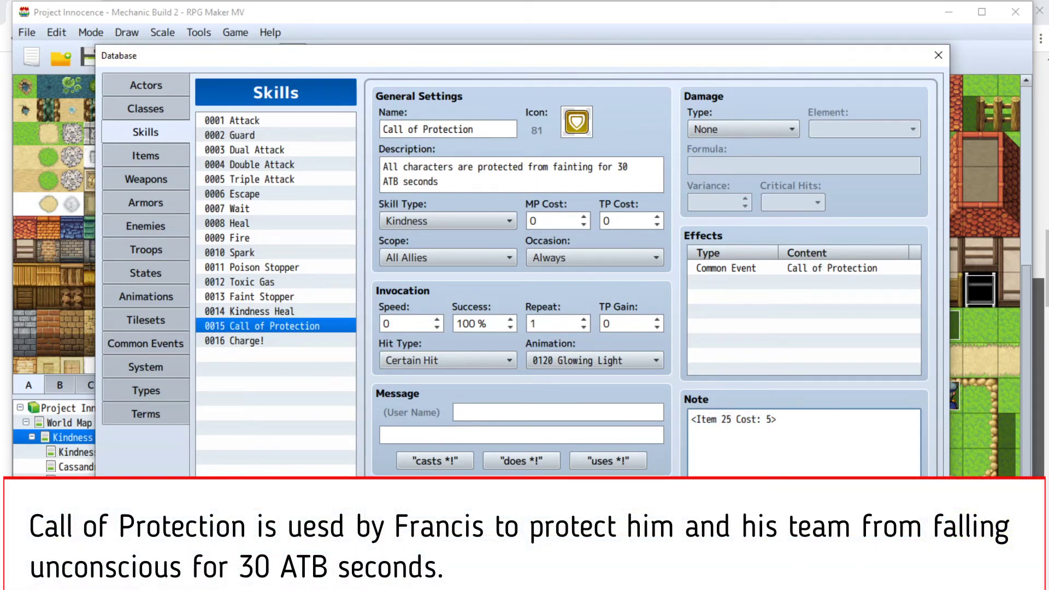
pyautogui.write('<Display Text: x>')
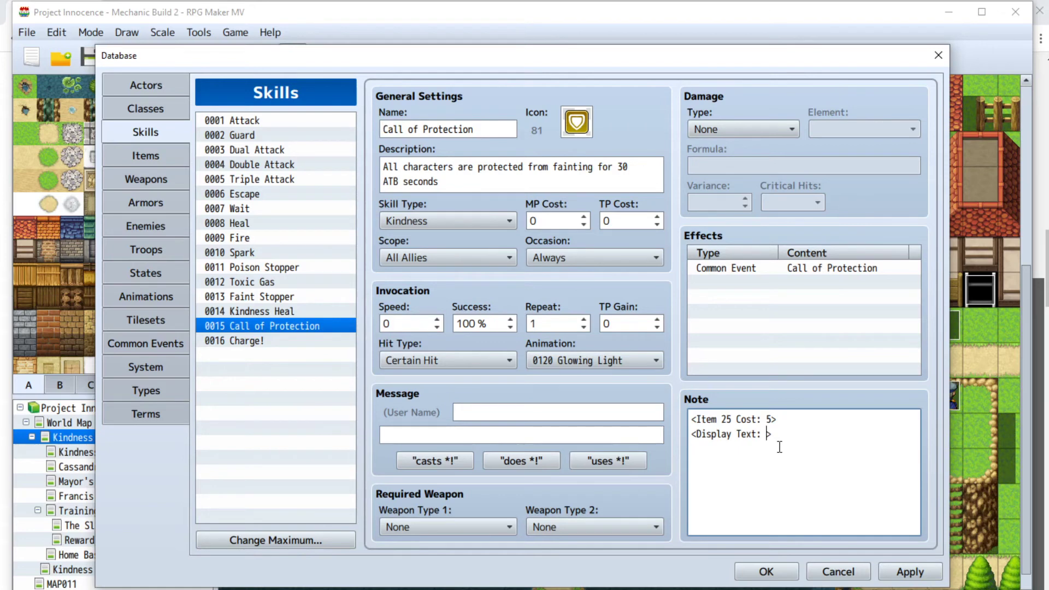
pyautogui.write('ome to us! Call of Protection!')
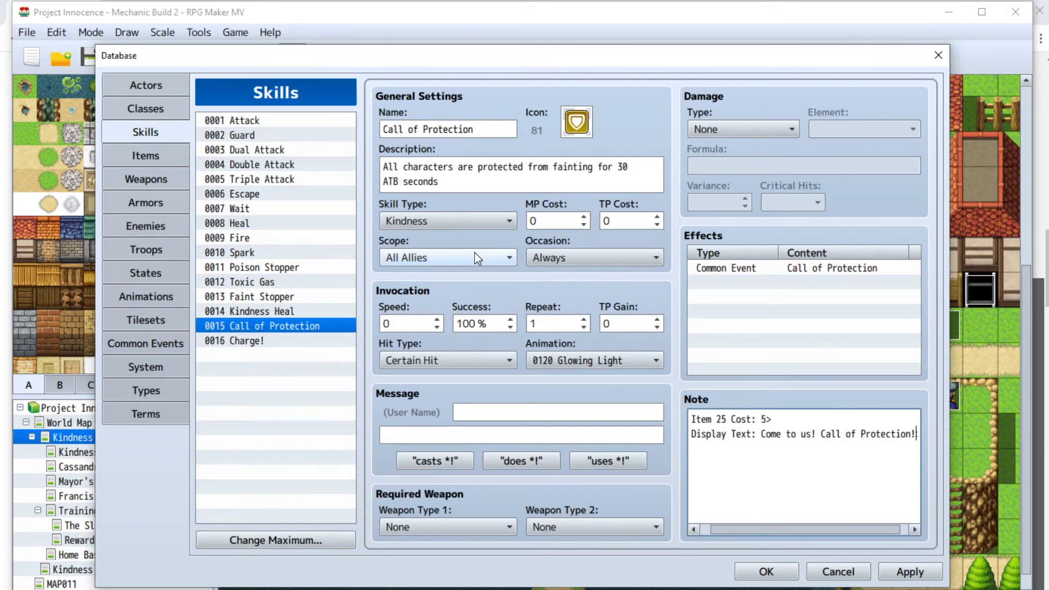
pyautogui.click(909, 571)
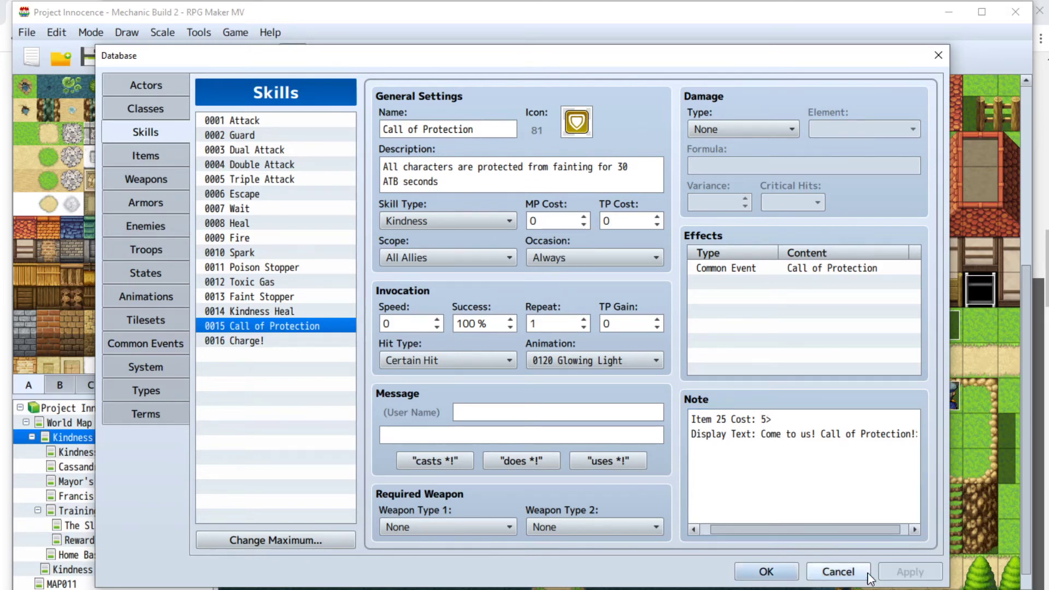
# Save the database changes to the game and launch a playtest, continuing from the title screen
pyautogui.click(770, 571)
pyautogui.click(770, 57)
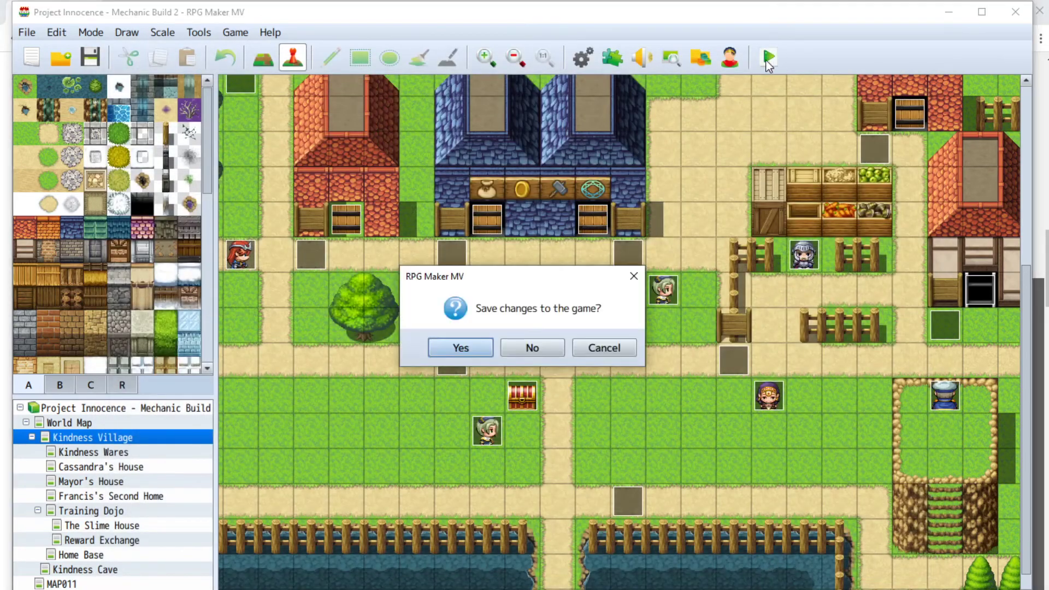
pyautogui.click(473, 345)
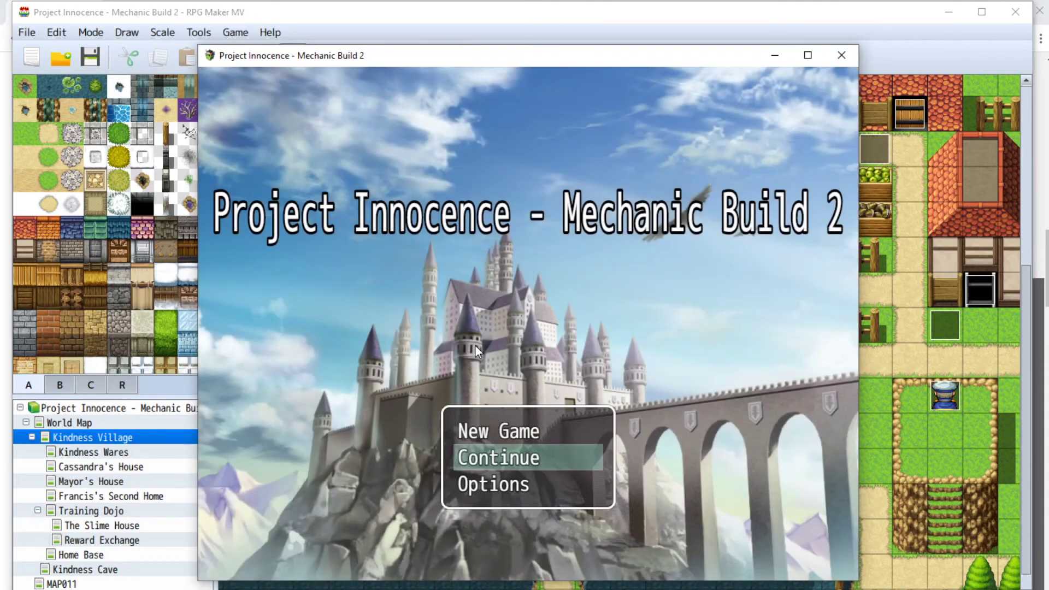
pyautogui.press('Return')
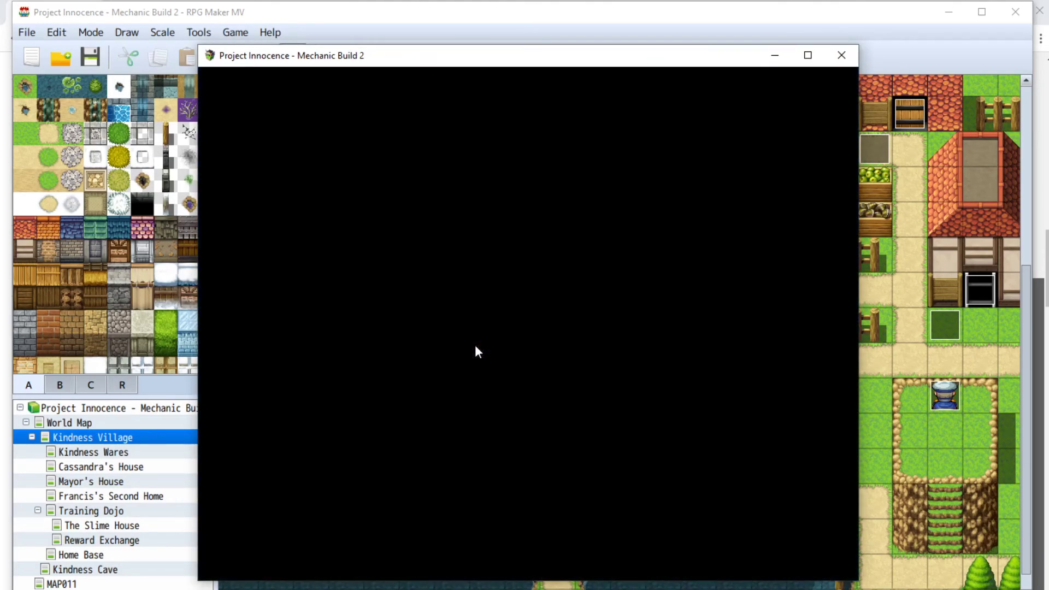
# Walk from the world map into Kindness Village and open the treasure chest to collect Magic Stones
pyautogui.press('Right')
pyautogui.press('Up')
pyautogui.press('Left')
pyautogui.press('Up')
pyautogui.press('Right')
pyautogui.press('Up')
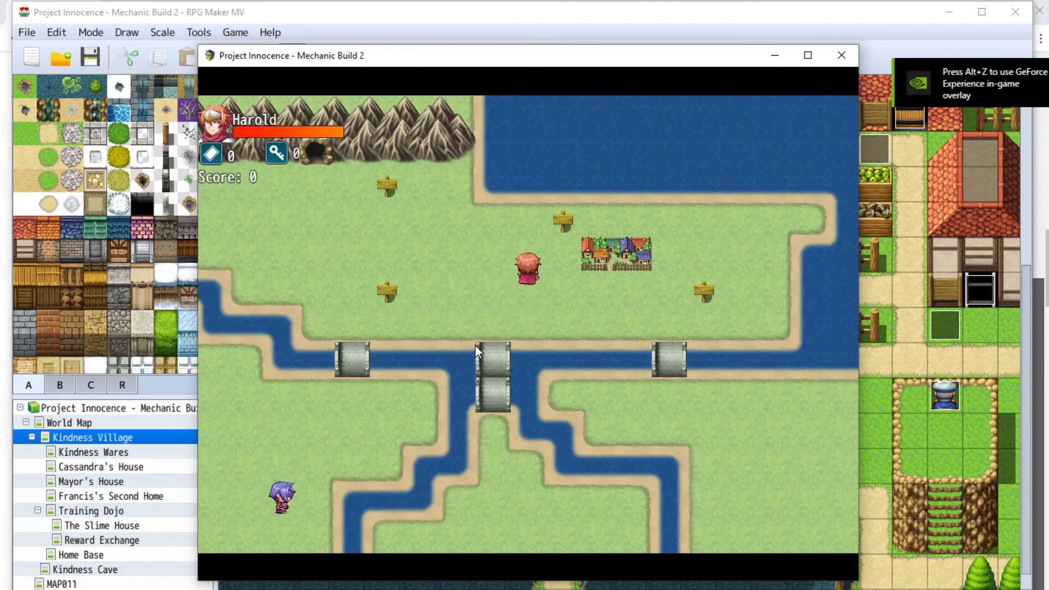
pyautogui.press('Down')
pyautogui.press('Right')
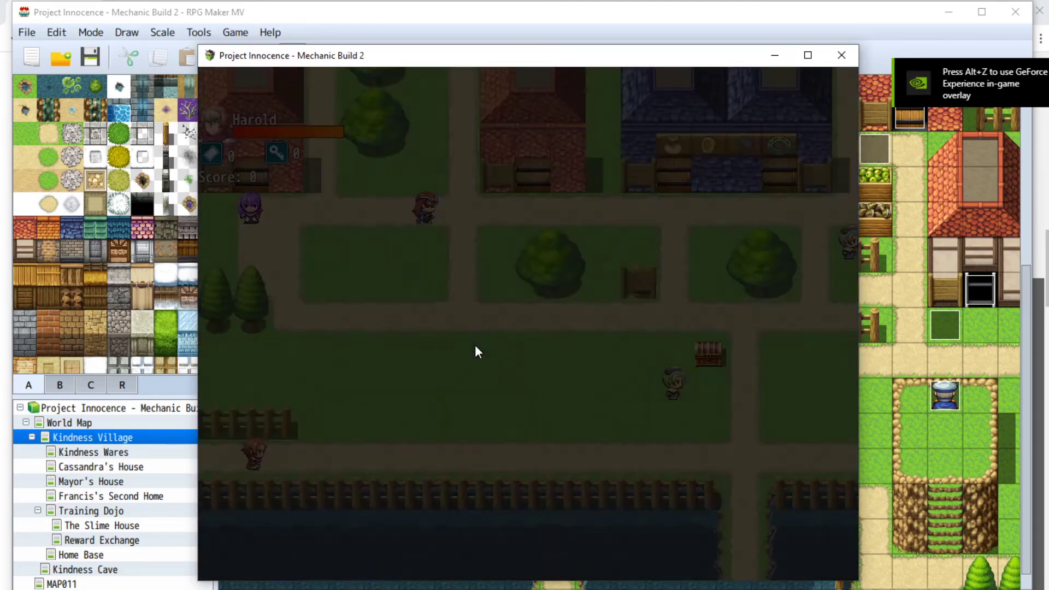
pyautogui.press('Up')
pyautogui.press('Right')
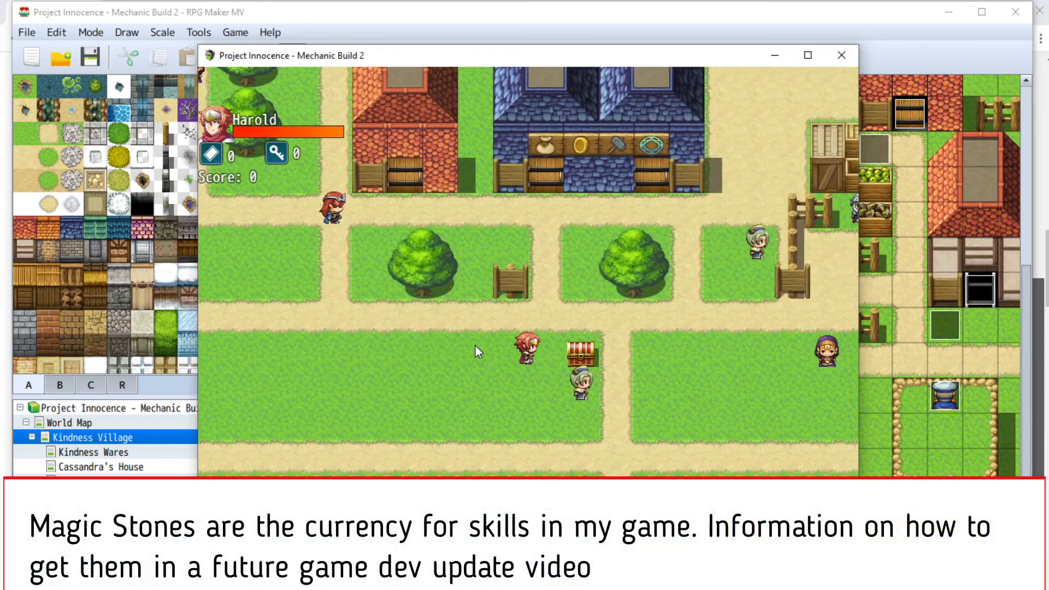
# Leave the village and walk around the world map near the bridges until a random battle starts
pyautogui.press('Down')
pyautogui.press('Left')
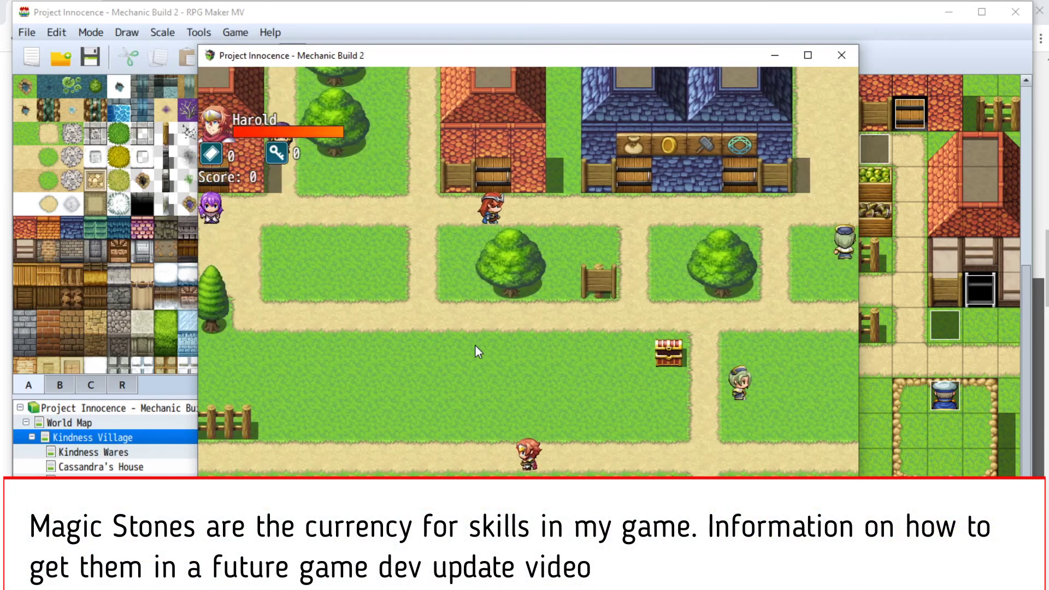
pyautogui.press('Left')
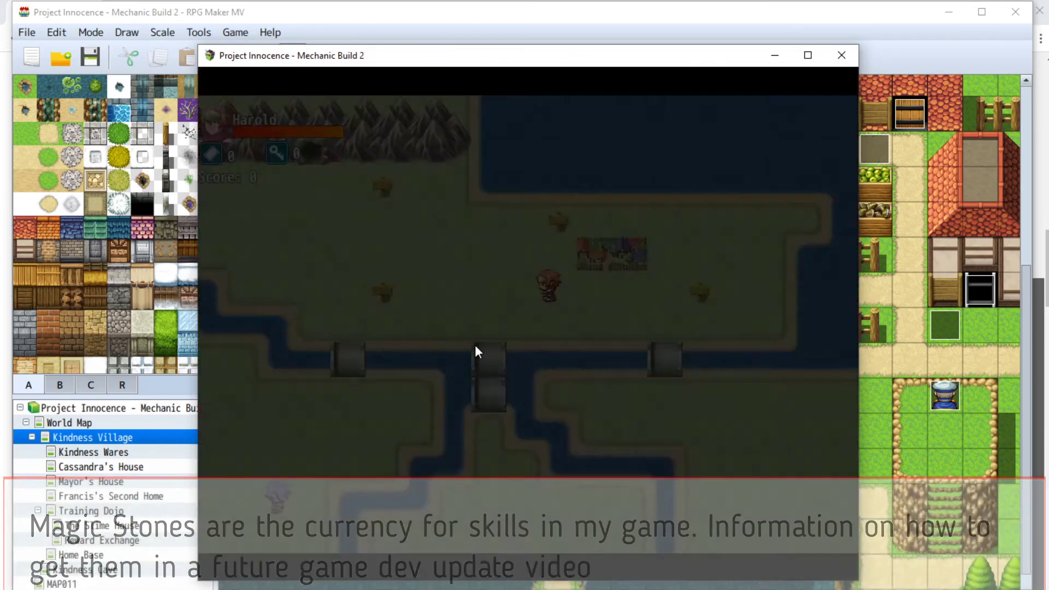
pyautogui.press('Left')
pyautogui.press('Down')
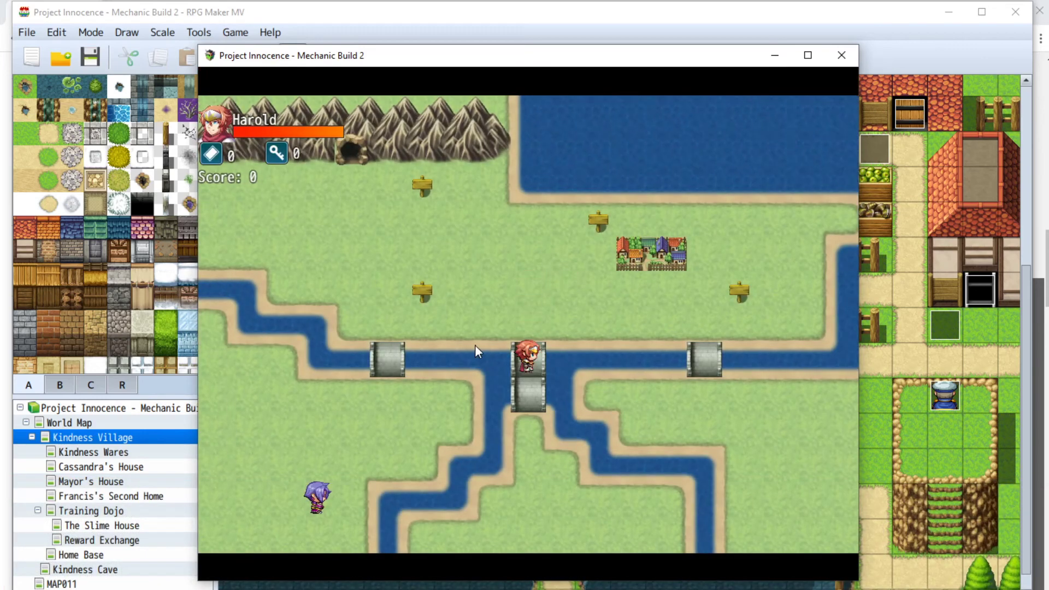
pyautogui.press('Up')
pyautogui.press('Right')
pyautogui.press('Right')
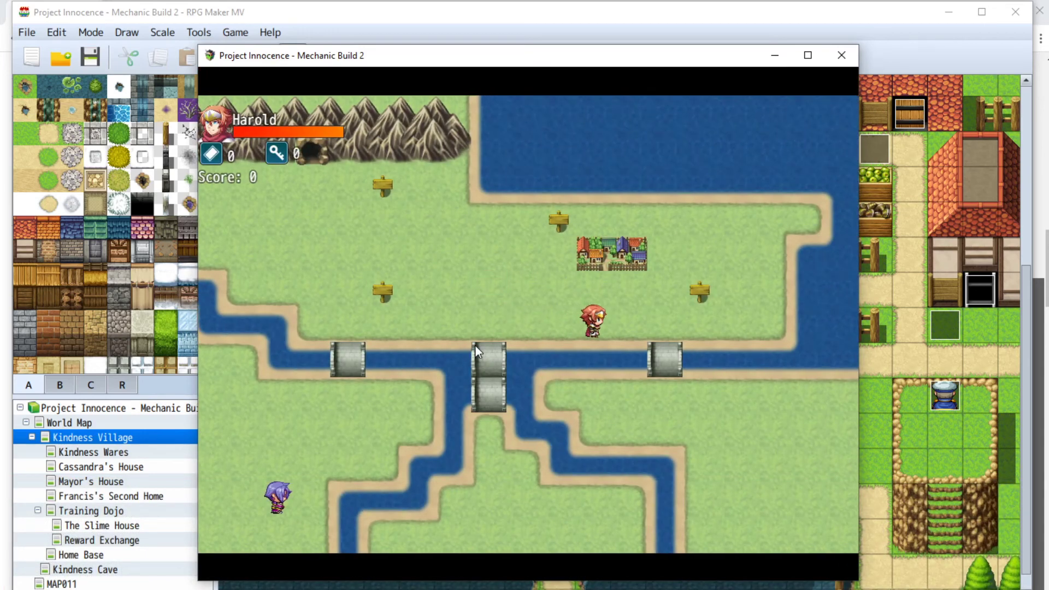
pyautogui.press('Right')
pyautogui.press('Left')
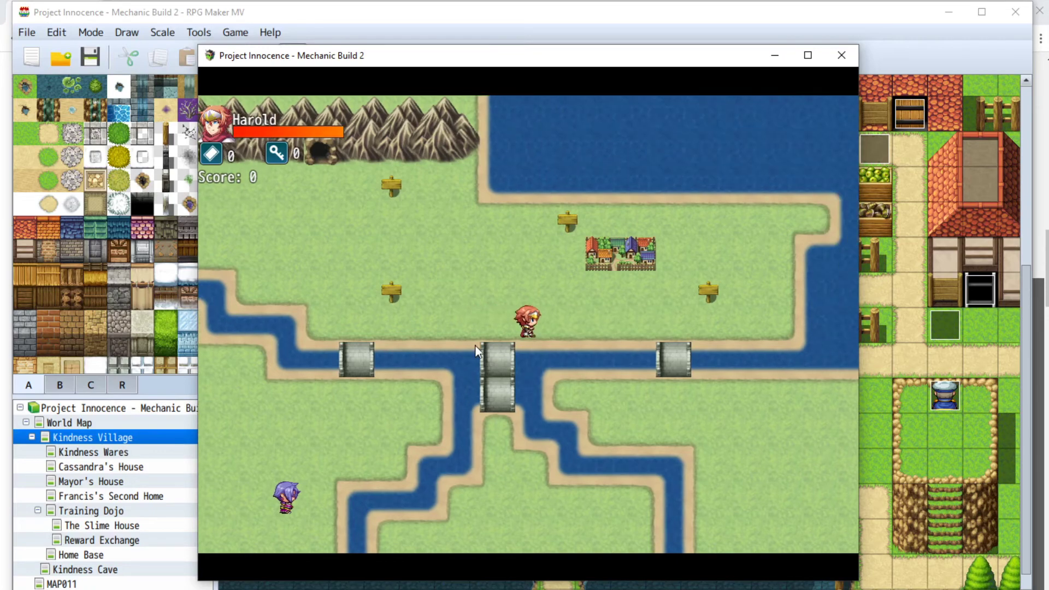
pyautogui.press('Right')
pyautogui.press('Left')
pyautogui.press('Right')
pyautogui.press('Down')
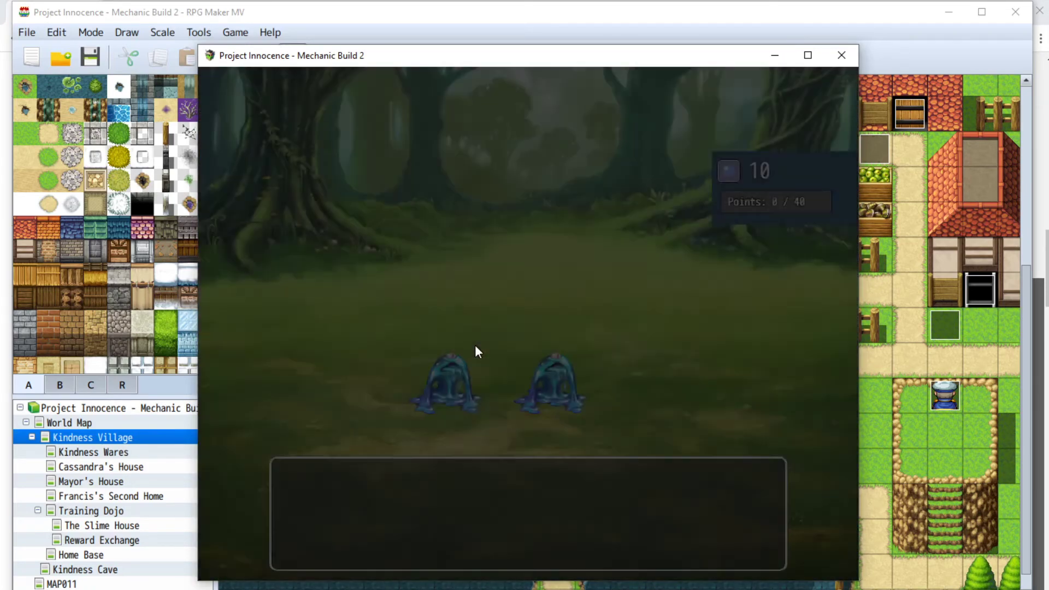
# Have Francis use the Kindness skill Call of Protection on all allies to test its display text
pyautogui.press('Down')
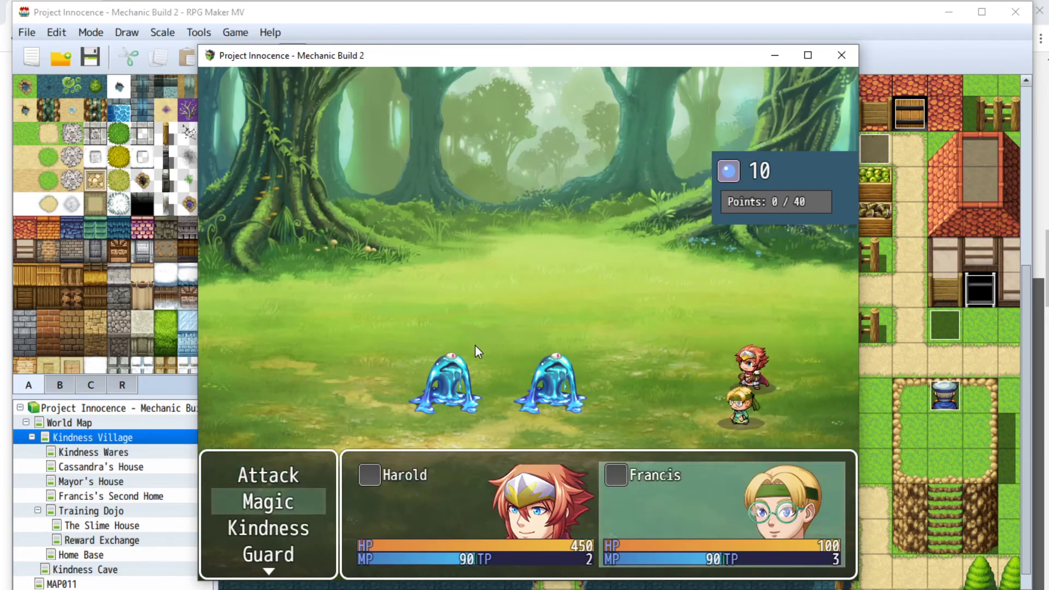
pyautogui.press('Return')
pyautogui.press('Right')
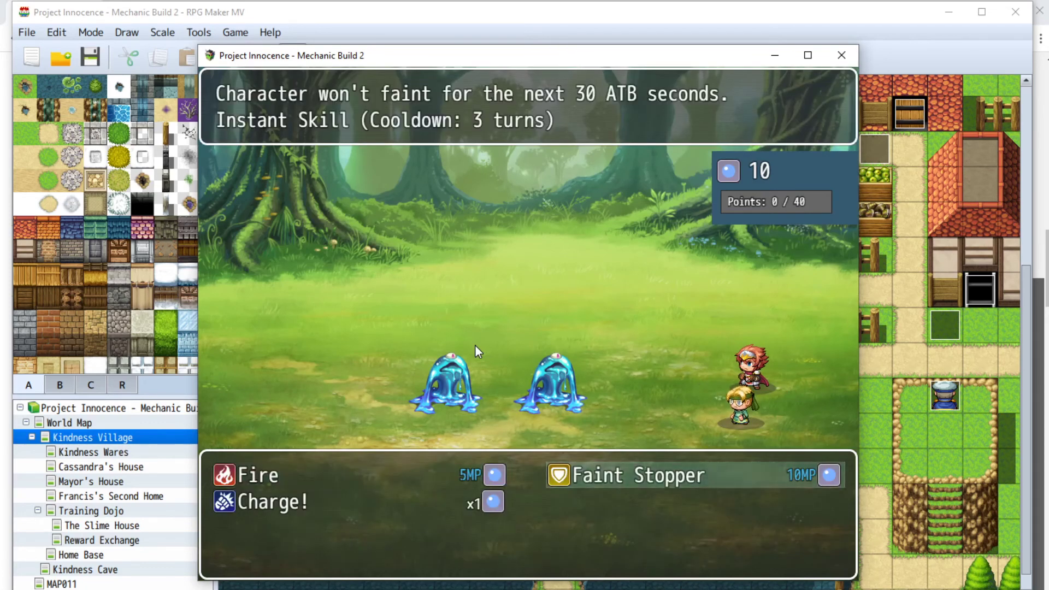
pyautogui.press('Left')
pyautogui.press('Escape')
pyautogui.press('Down')
pyautogui.press('Return')
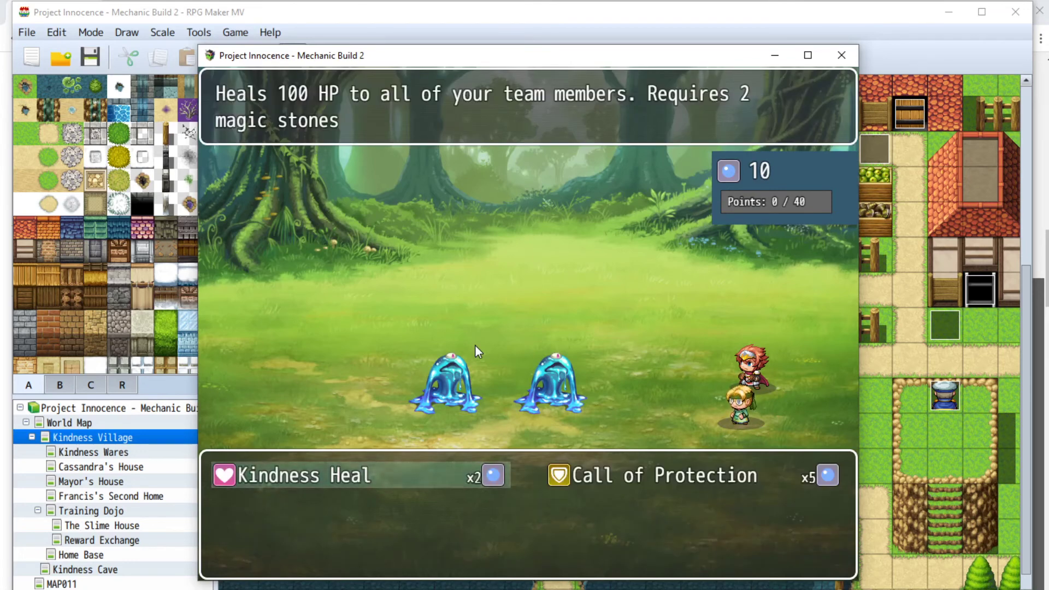
pyautogui.press('Right')
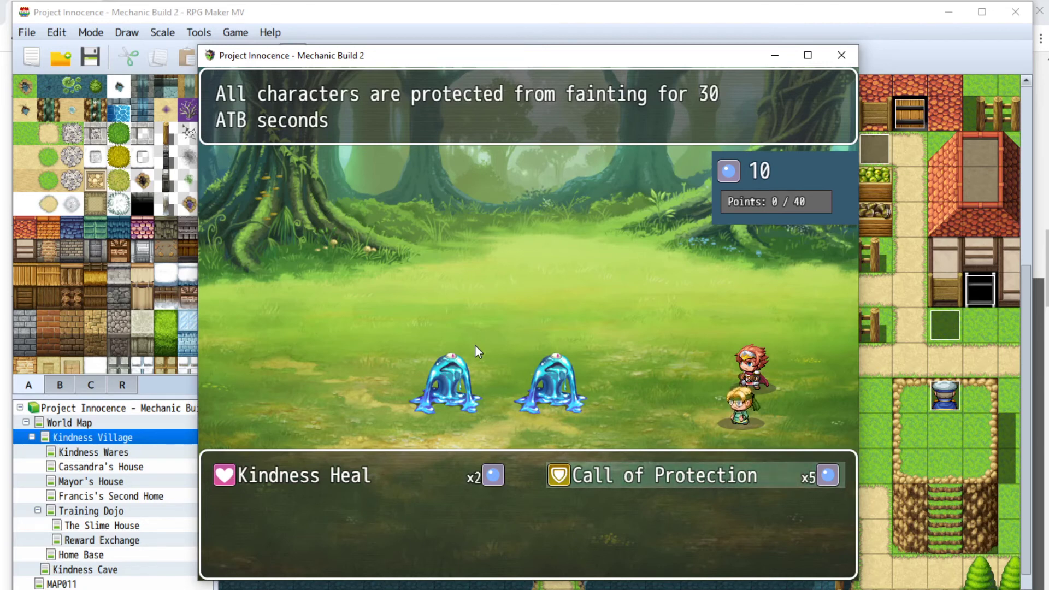
pyautogui.press('Return')
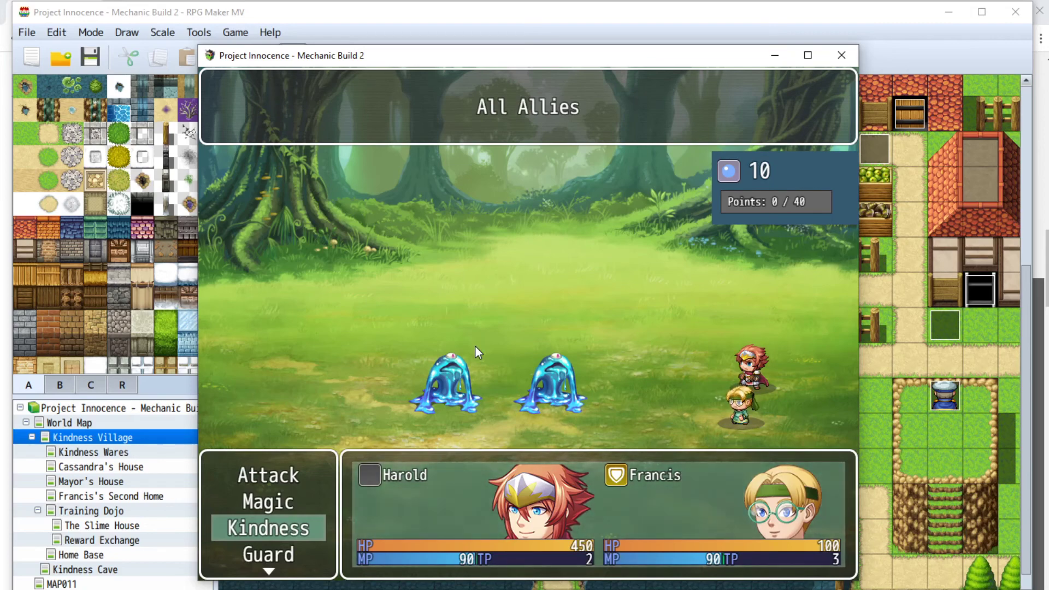
pyautogui.press('Return')
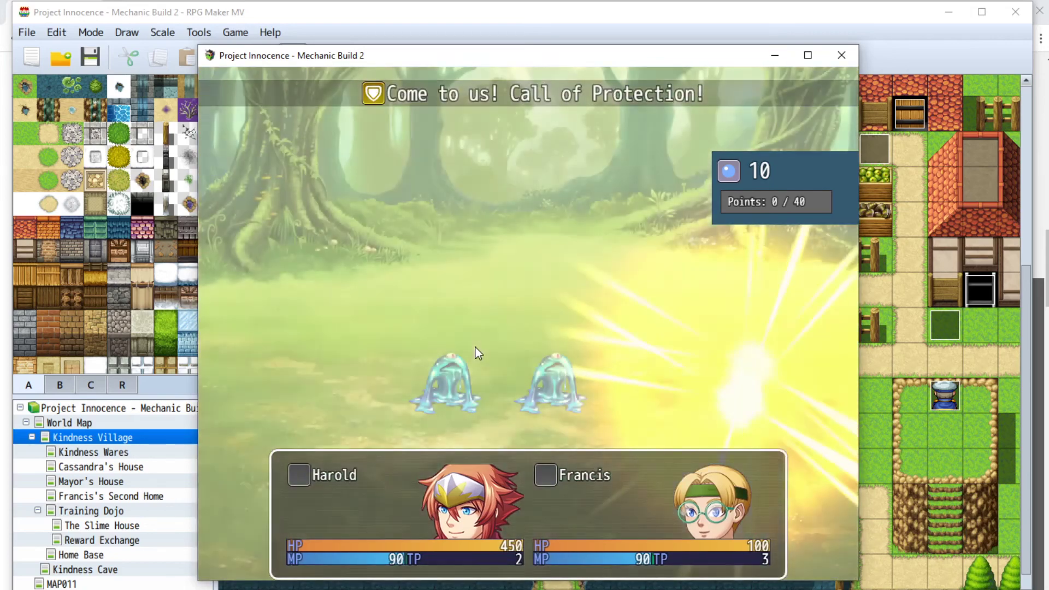